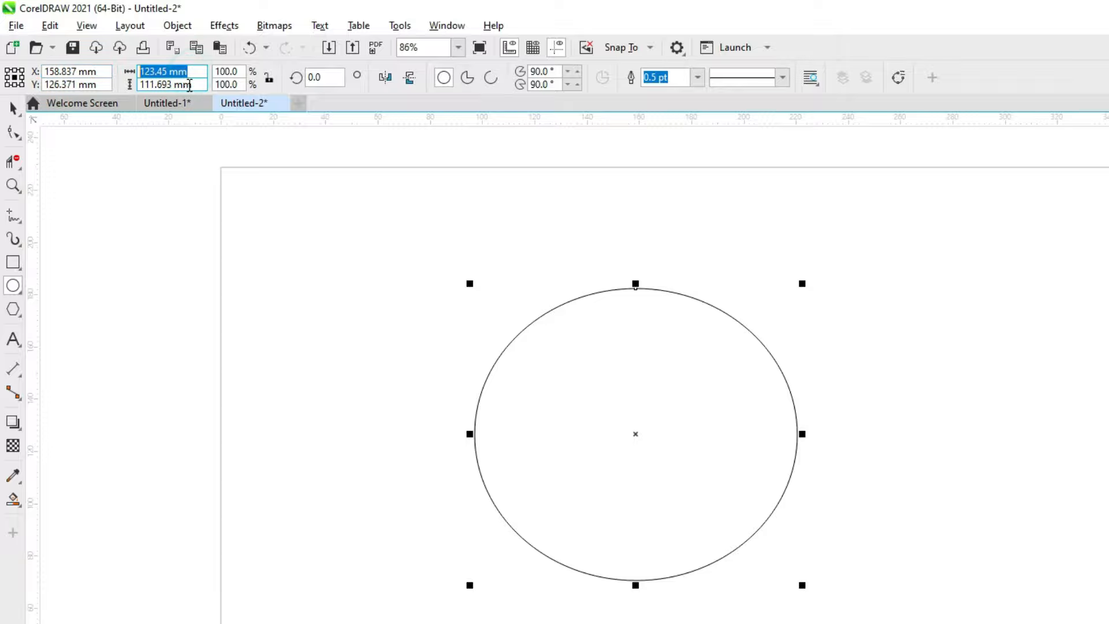
Resize the ellipse to 50 mm wide by 150 mm high and move it to about X 172 mm, Y 120 mm
key(BackSpace)
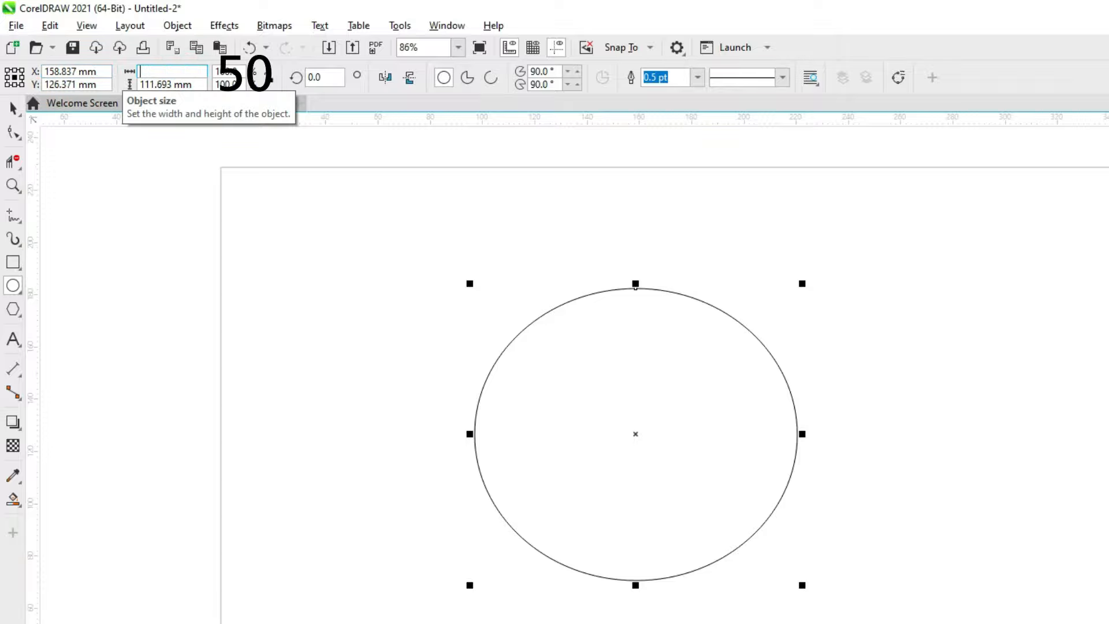
key(Tab)
text(150)
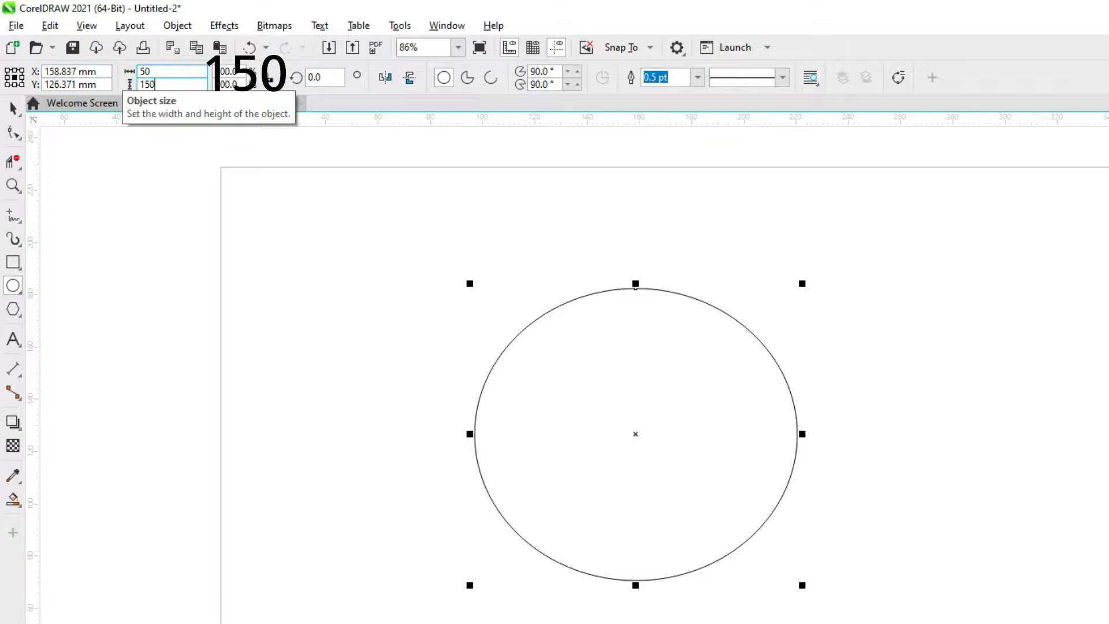
key(Return)
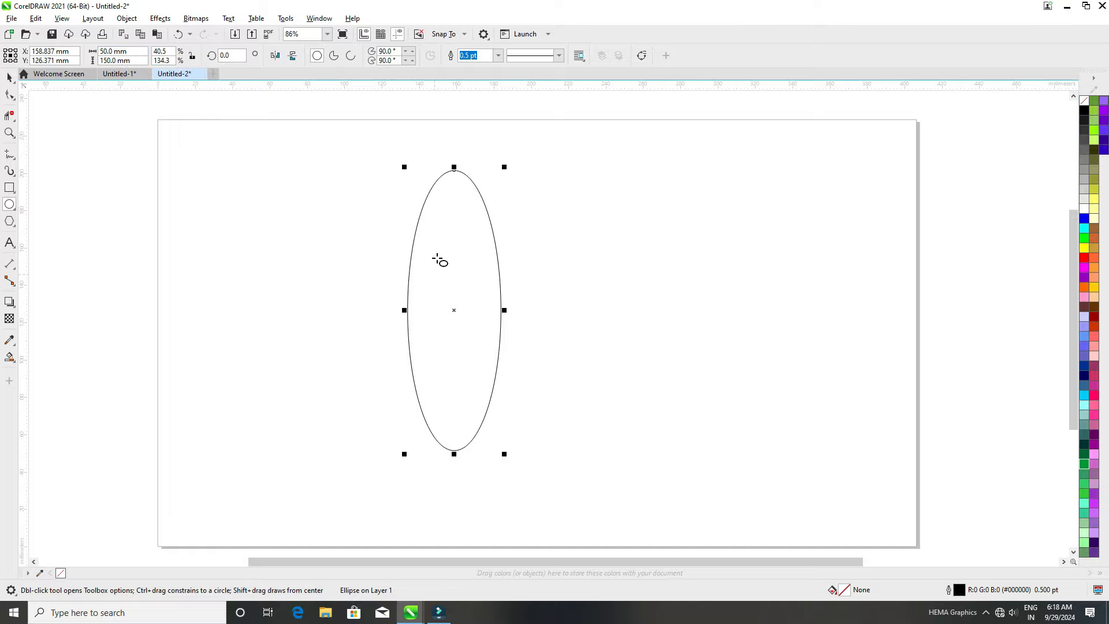
drag(438, 276, 463, 264)
Copy and paste the ellipse, and place the copy to the left of the original at about X 85 mm, Y 123 mm
click(39, 20)
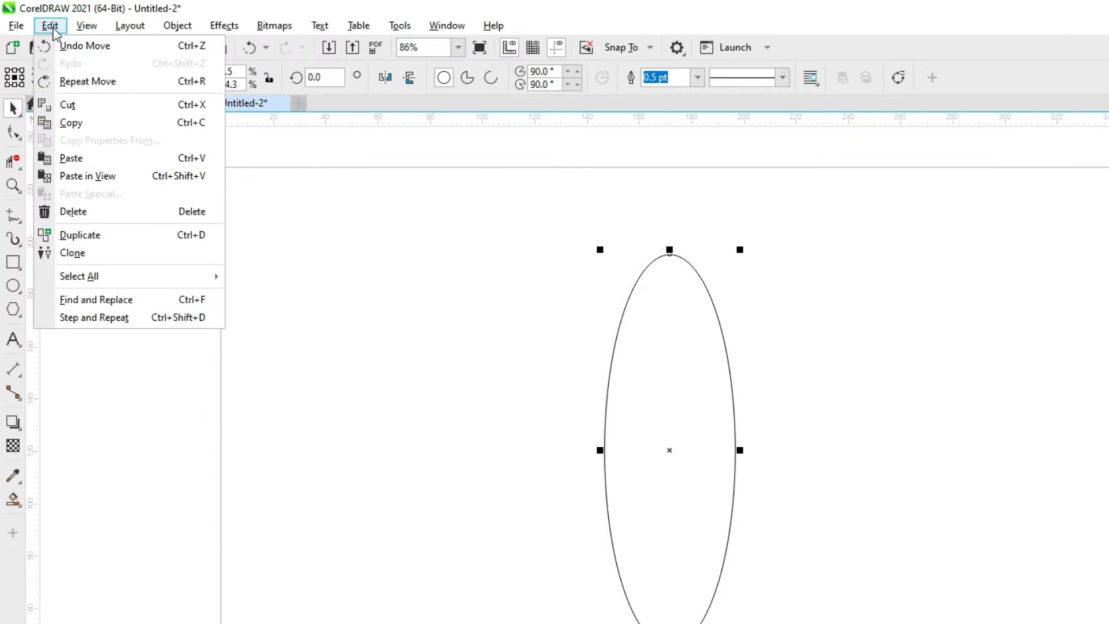
click(80, 125)
click(50, 25)
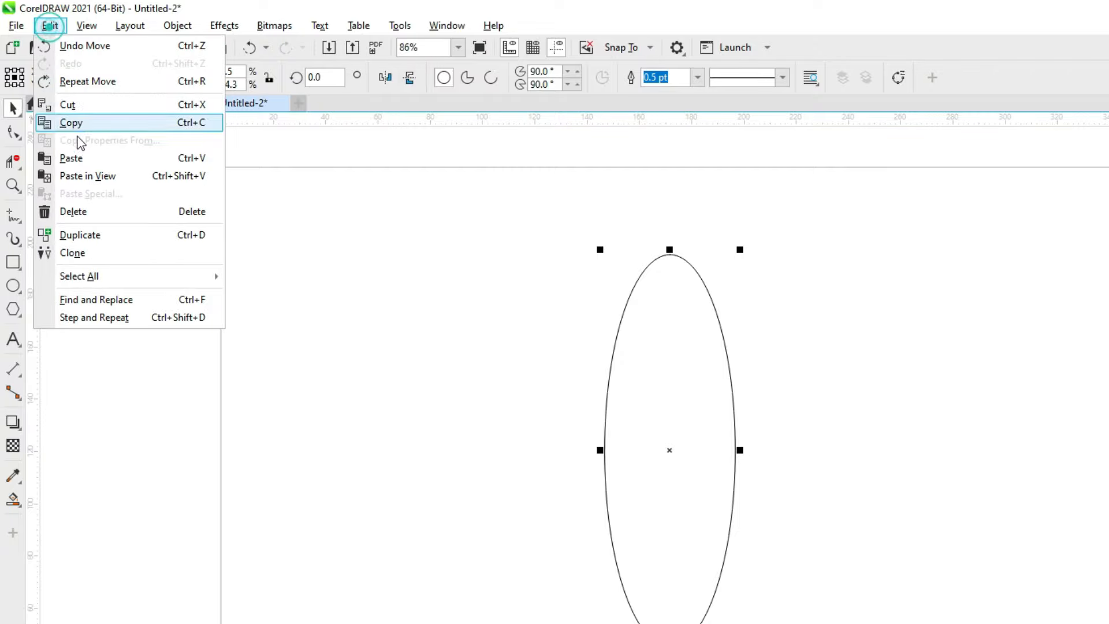
click(79, 158)
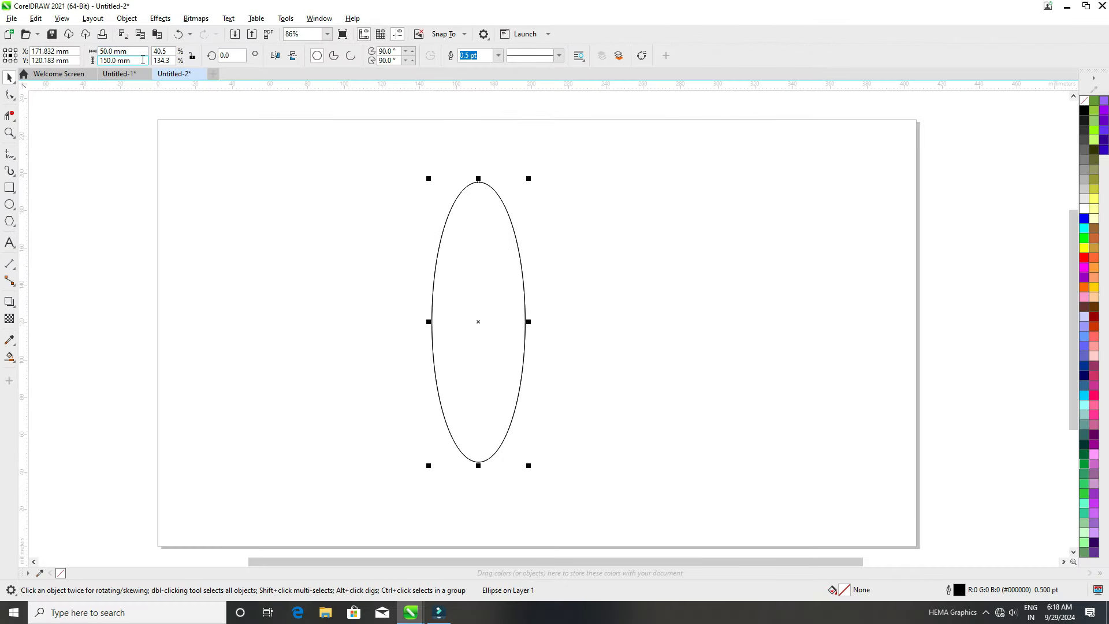
drag(482, 245, 320, 241)
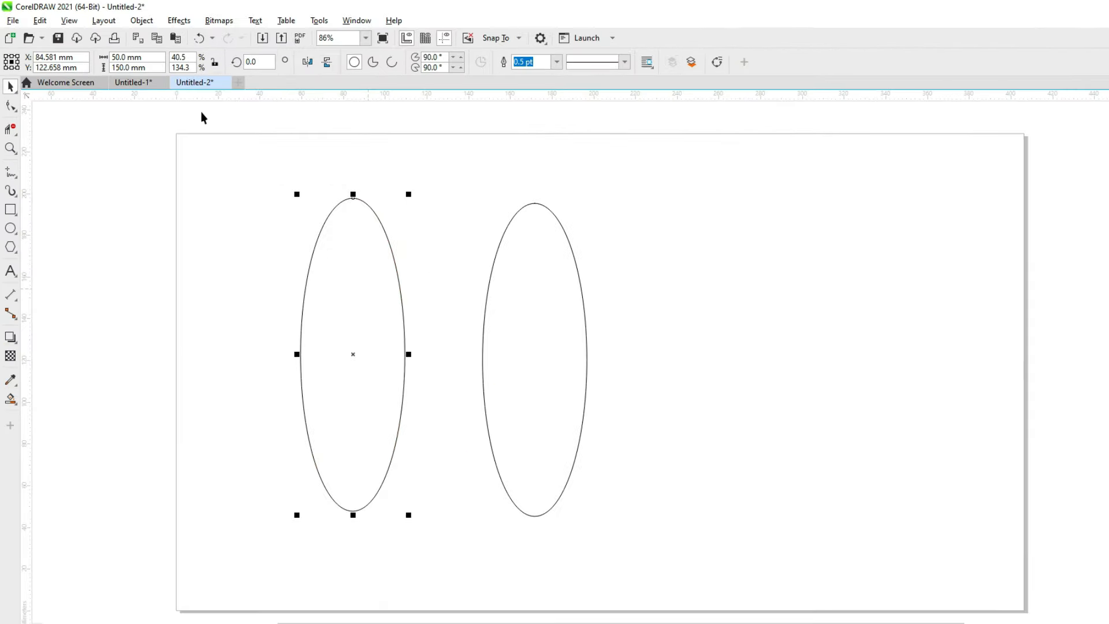
Resize the copied ellipse to 30 mm wide by 100 mm high
click(190, 74)
text(30)
key(Tab)
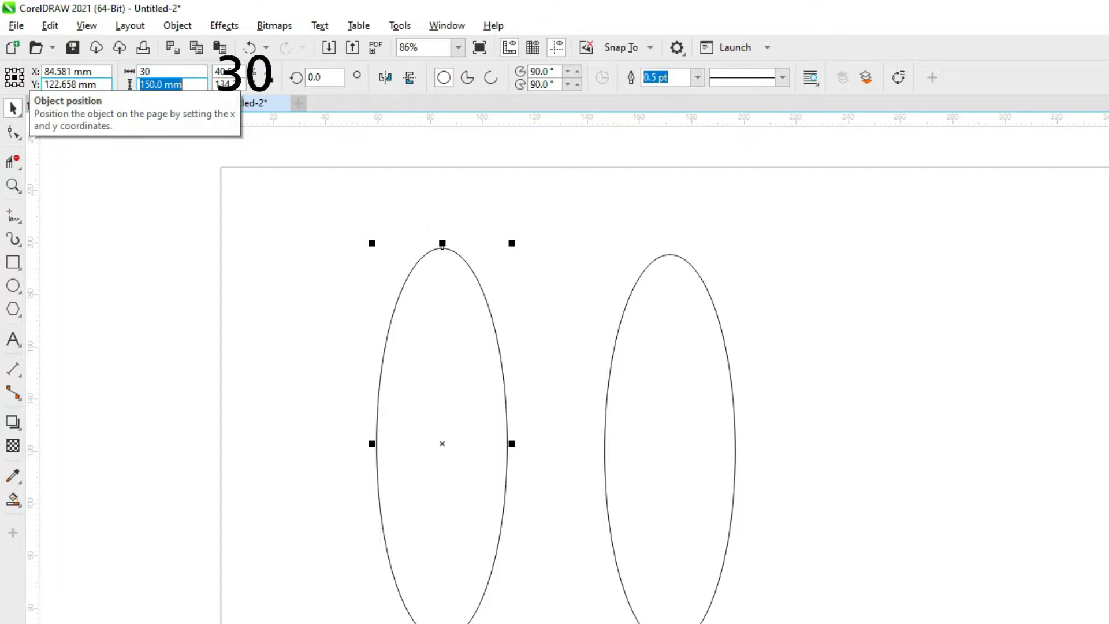
text(100)
key(Return)
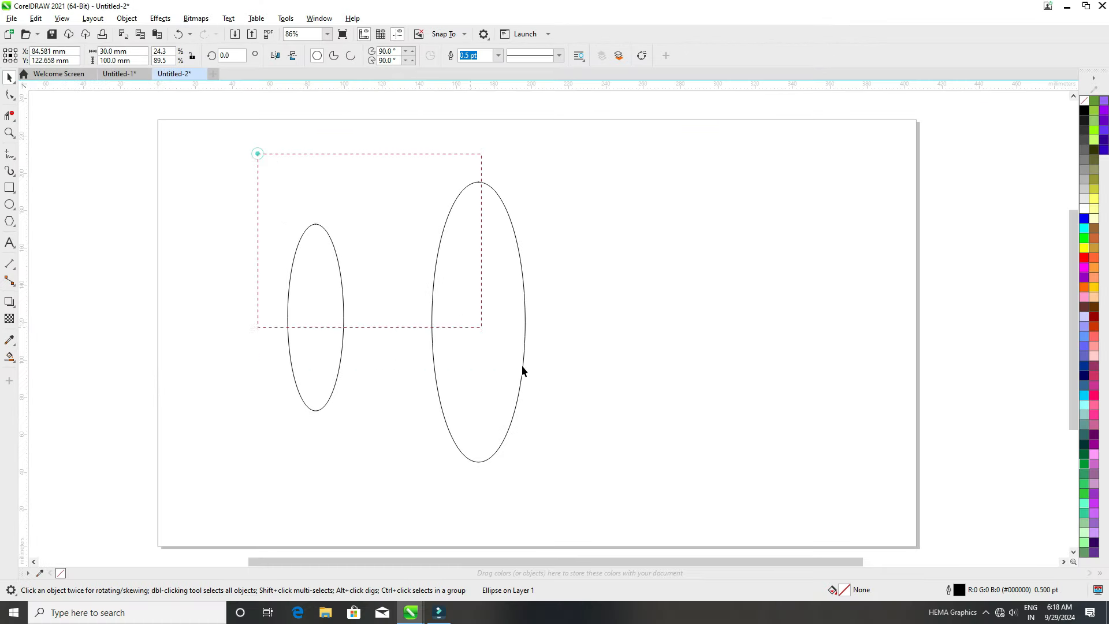
Select both ellipses and align their centers horizontally and vertically so they are concentric
drag(523, 370, 659, 518)
key(c)
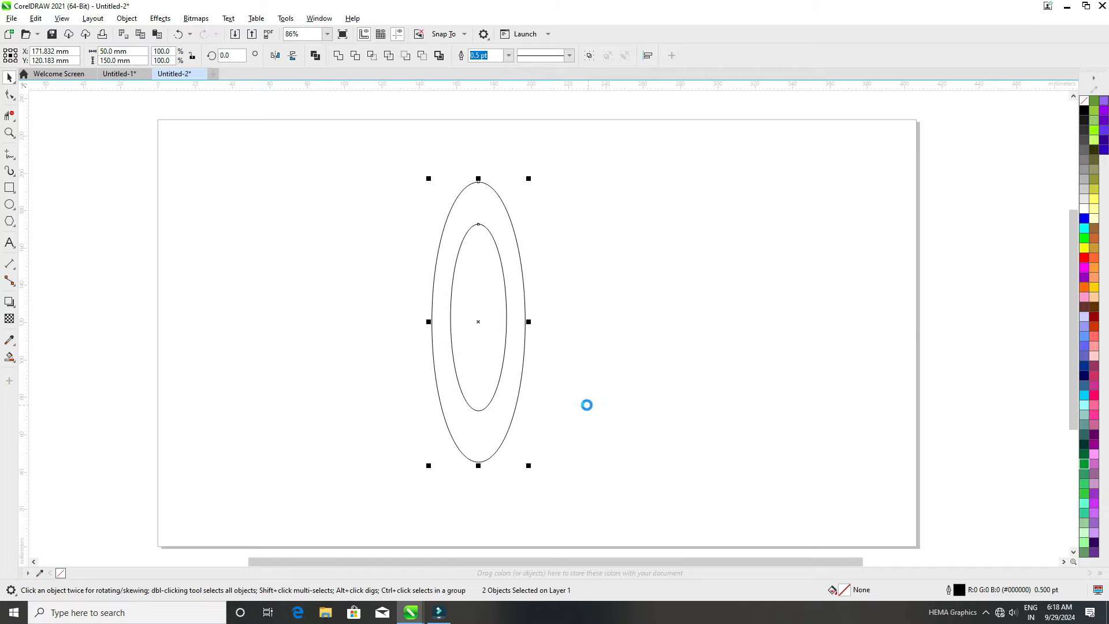
key(e)
click(662, 353)
scroll(510, 295, up, 1)
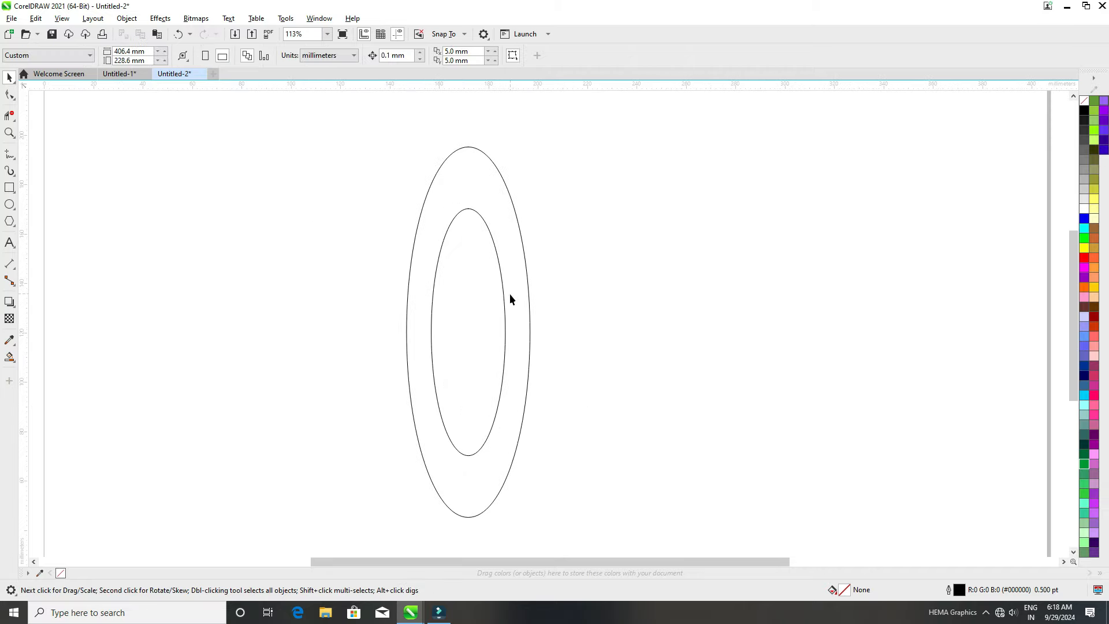
Group the two concentric ellipses
click(477, 319)
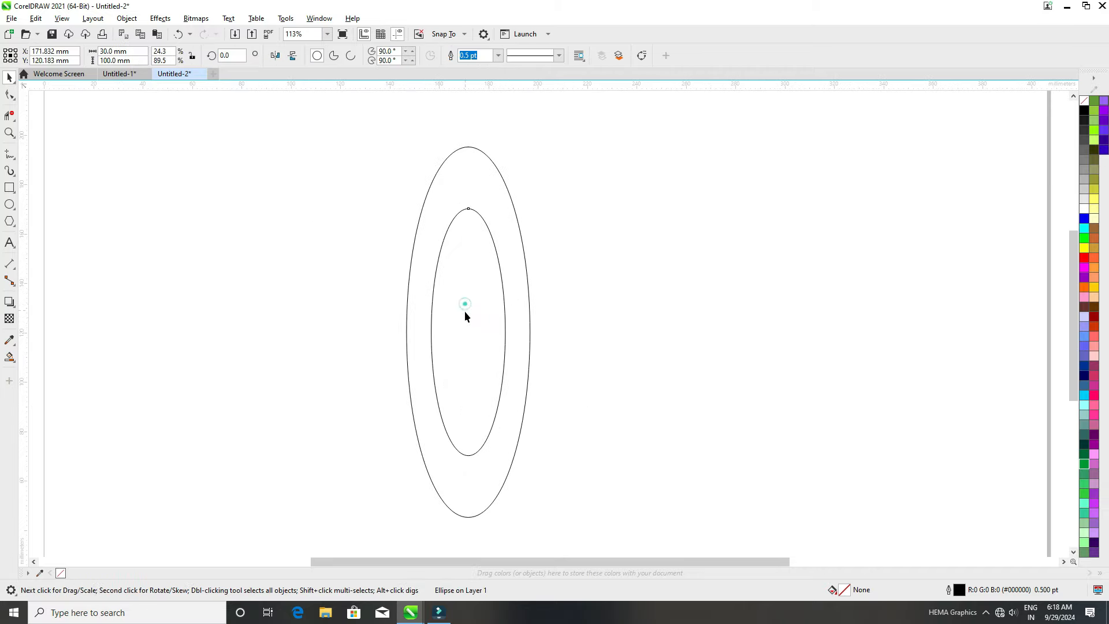
drag(379, 135, 598, 525)
scroll(437, 274, down, 1)
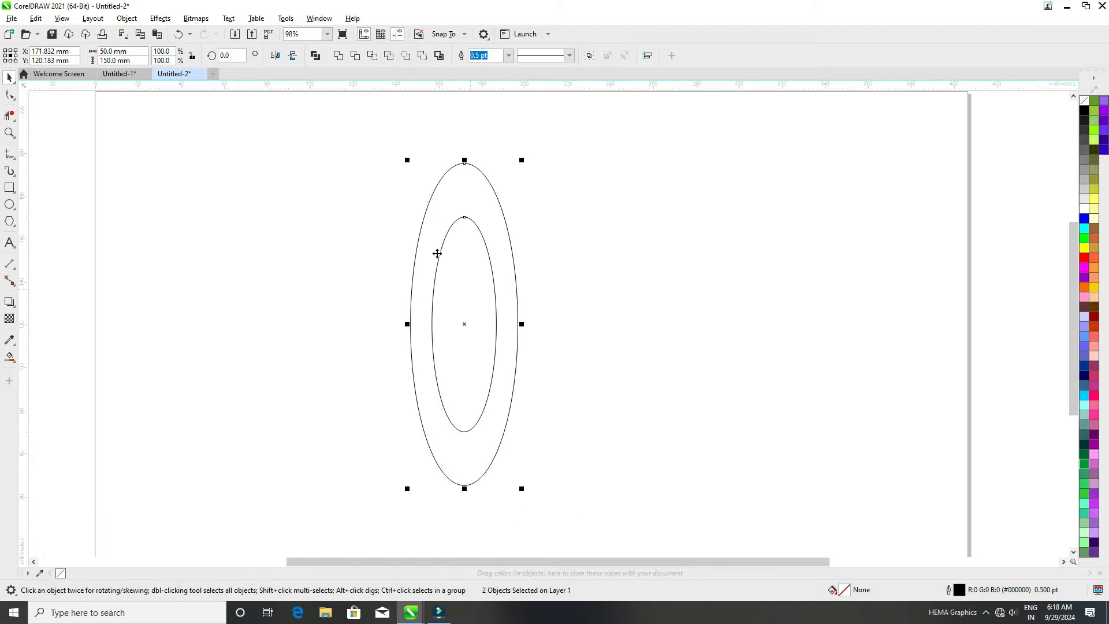
click(126, 18)
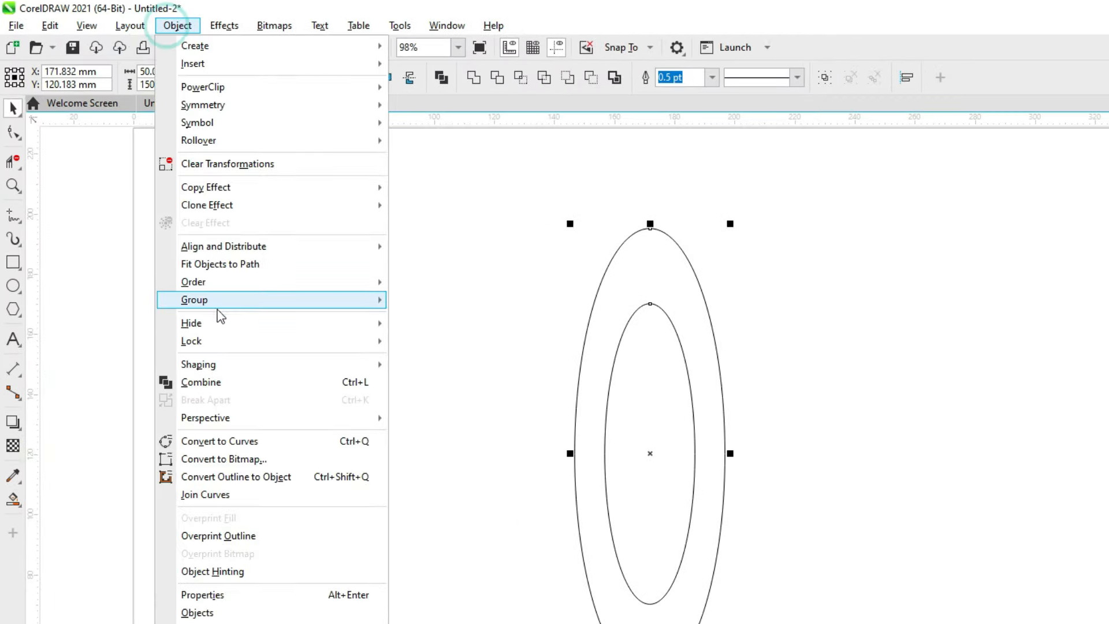
mouse_move(220, 302)
click(399, 299)
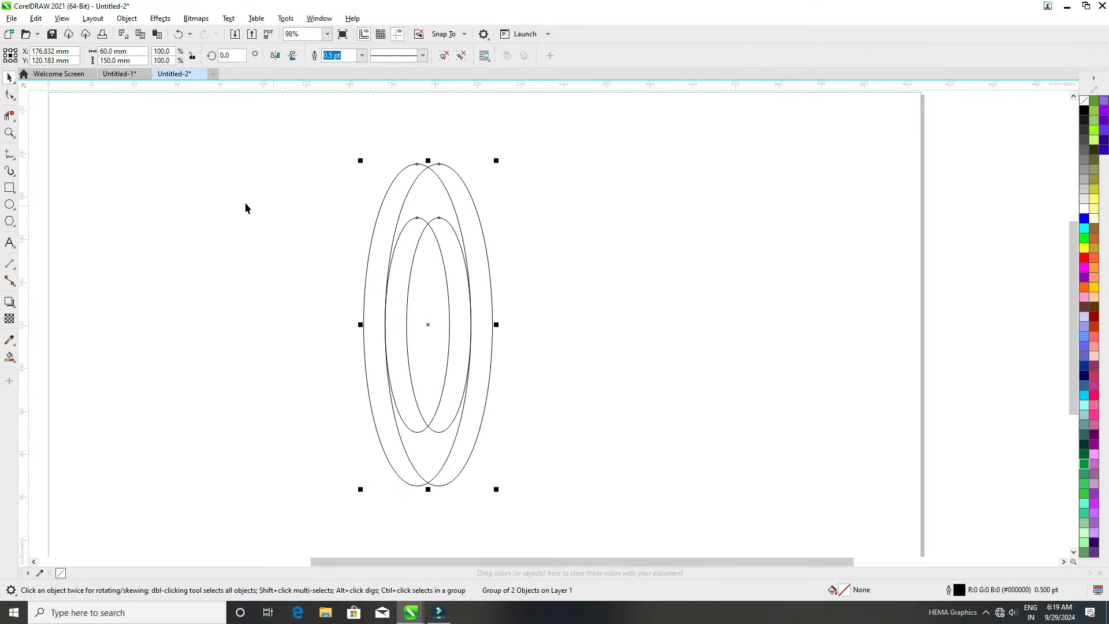
Draw a horizontal freehand line about 37 mm long just above the overlapping ellipses
click(13, 159)
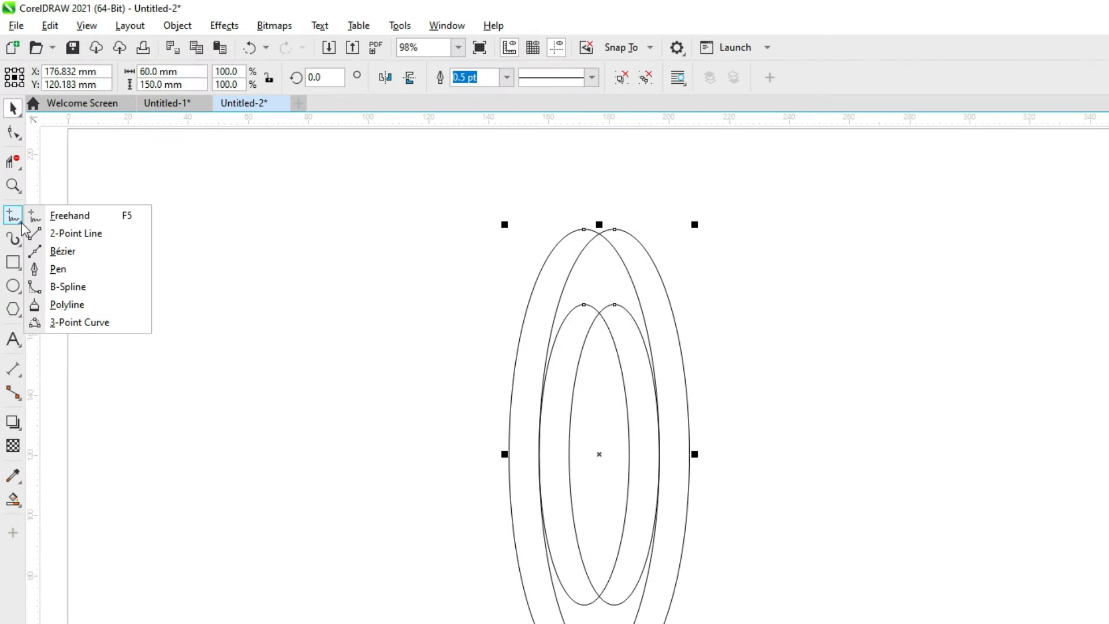
click(75, 215)
click(530, 215)
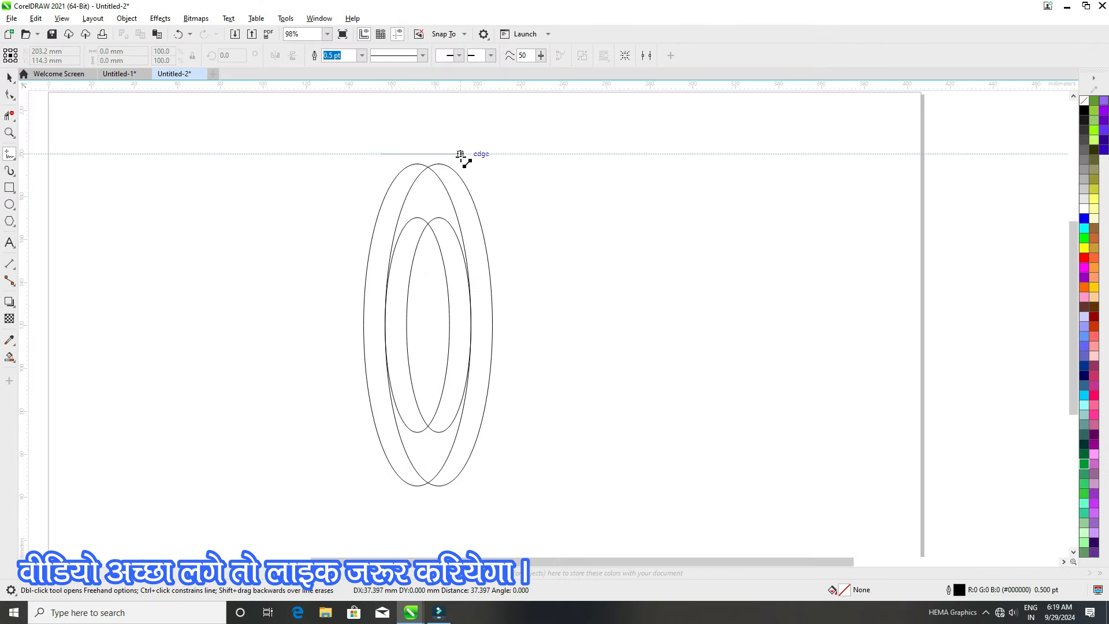
click(460, 153)
Align the horizontal line with the top edge of the ellipse group
click(9, 77)
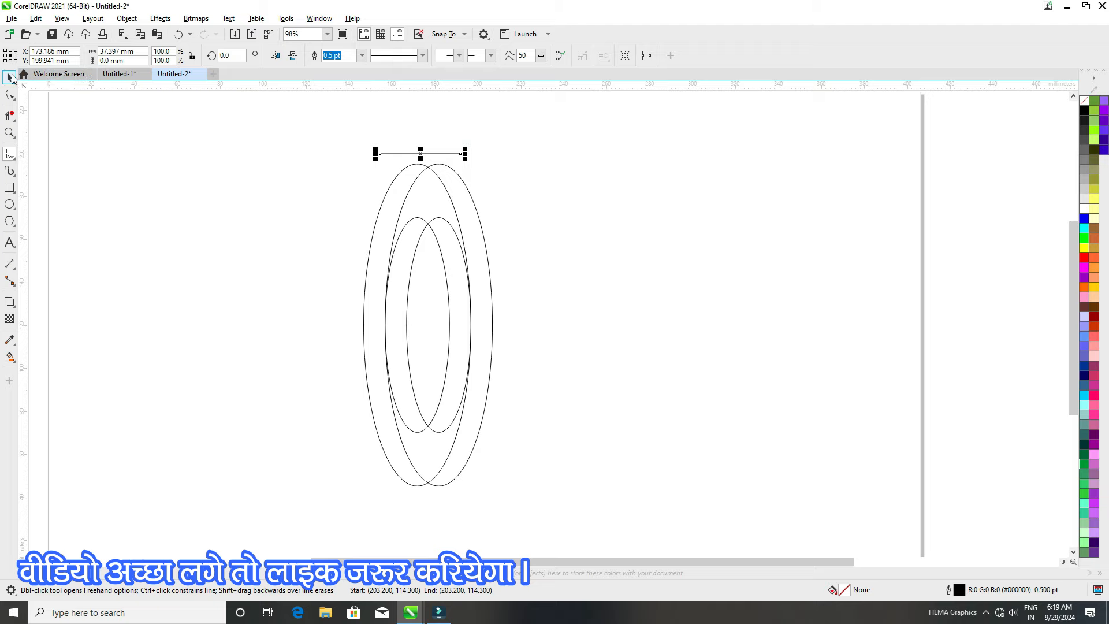
shift+click(408, 191)
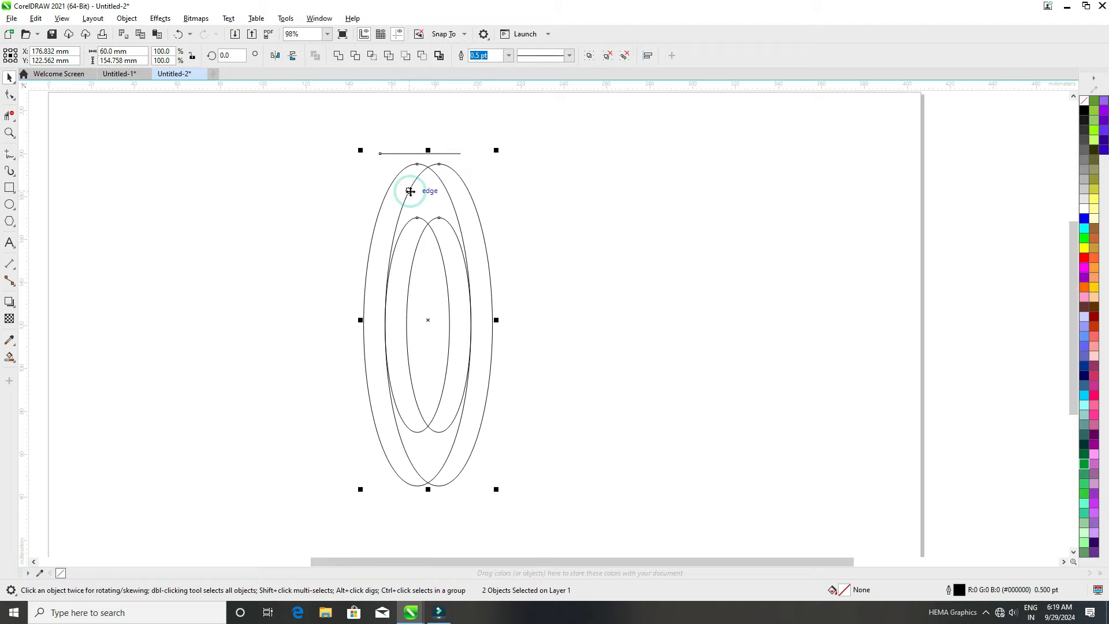
key(t)
click(580, 186)
Nudge the top line right in 0.1 mm increments to about X 176 mm, roughly centered over the ellipses
drag(319, 127, 515, 183)
key(Right)
key(Right)
key(Right)
key(Right)
key(Right)
key(Right)
key(Right)
key(Right)
key(Right)
key(Right)
key(Right)
key(Right)
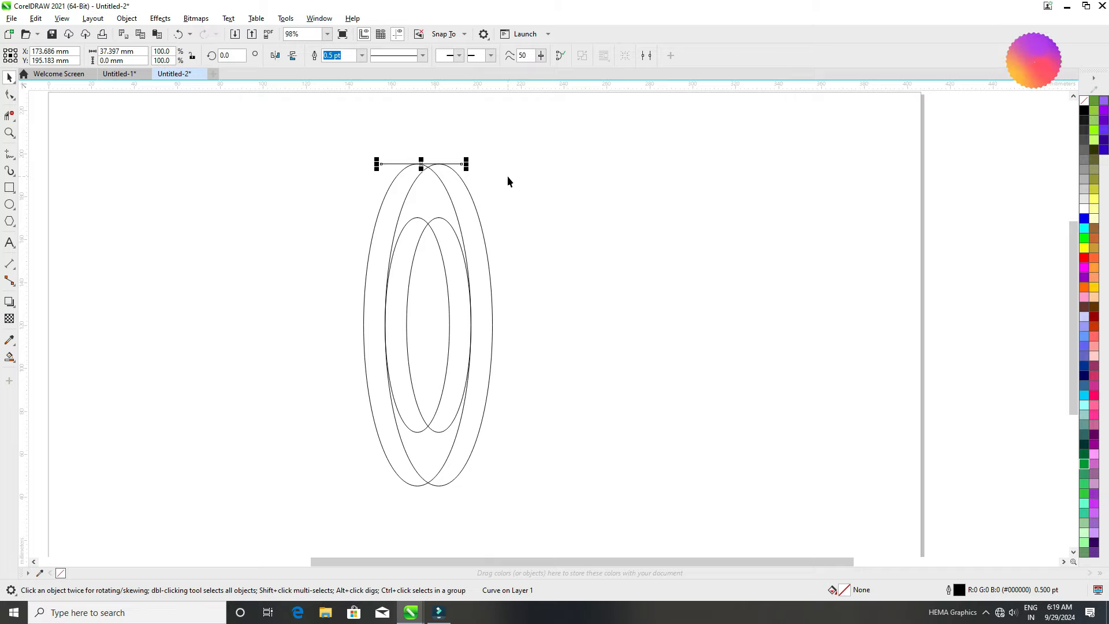
key(Right)
key(Right)
key(Right)
key(Right)
key(Right)
key(Right)
key(Right)
key(Right)
key(Right)
key(Right)
key(Right)
key(Right)
key(Right)
key(Right)
key(Right)
key(Right)
key(Right)
click(495, 194)
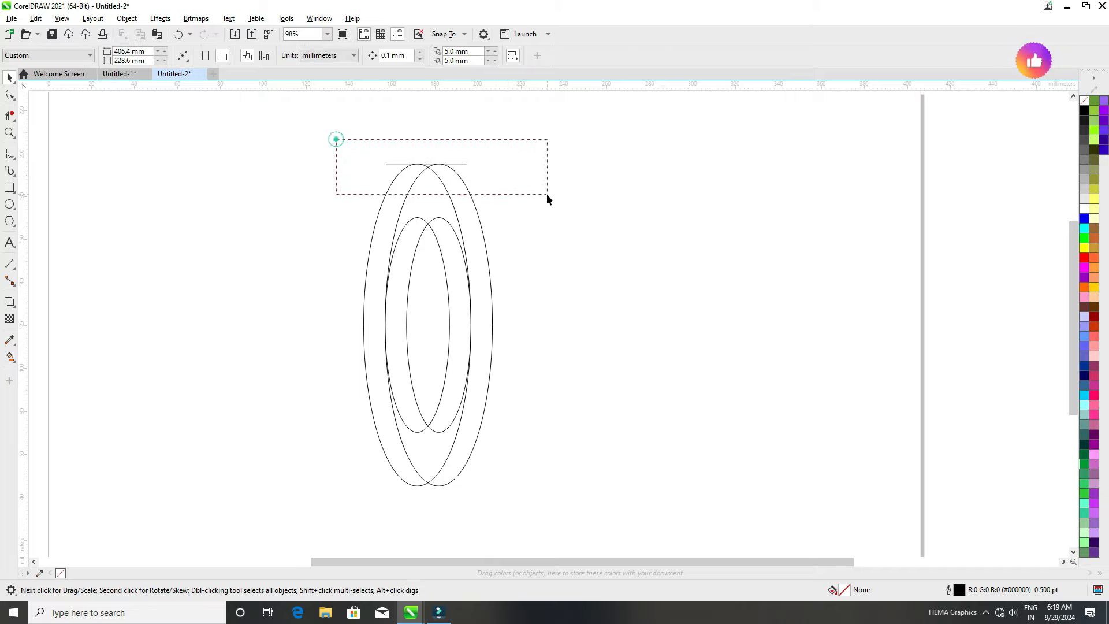
drag(354, 148, 500, 186)
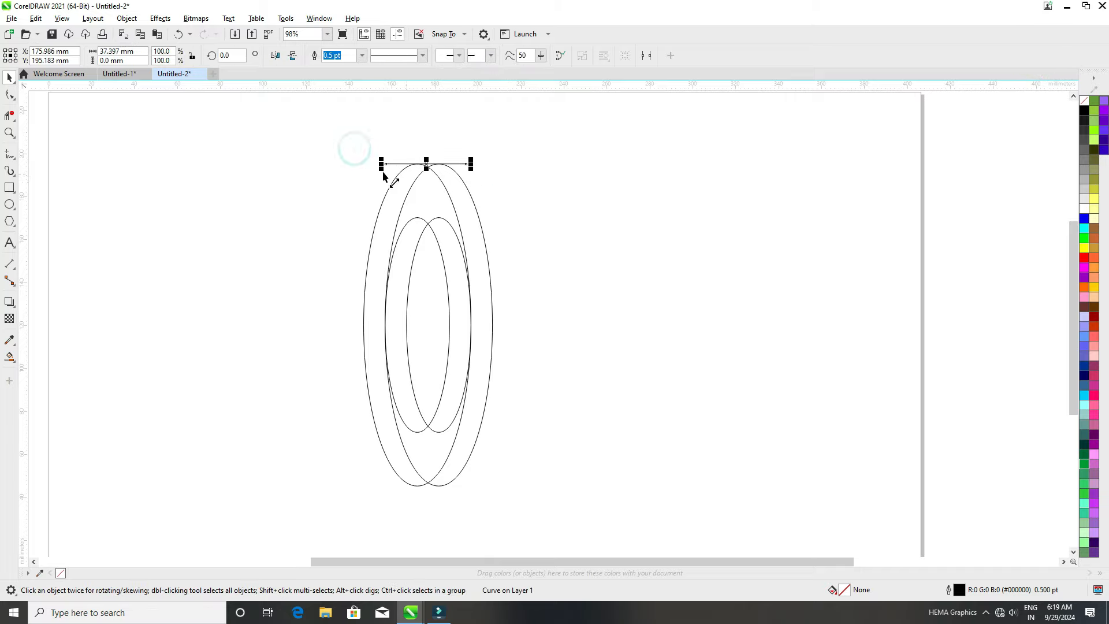
click(292, 149)
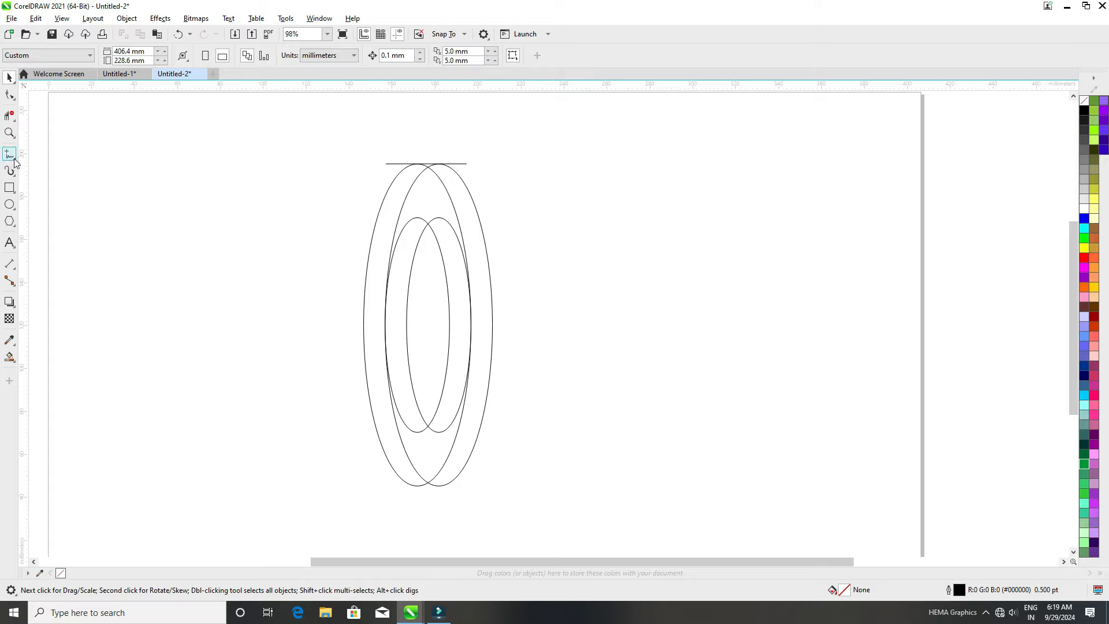
Draw a second horizontal freehand line about 32 mm long near the bottom of the ellipses
click(14, 161)
click(47, 154)
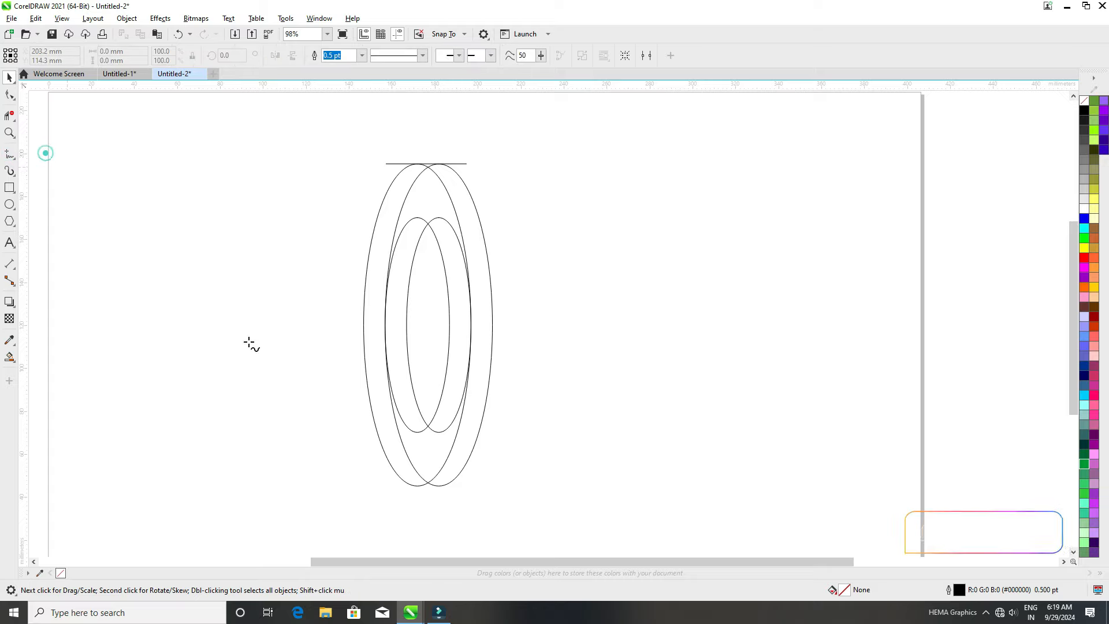
click(363, 483)
click(435, 486)
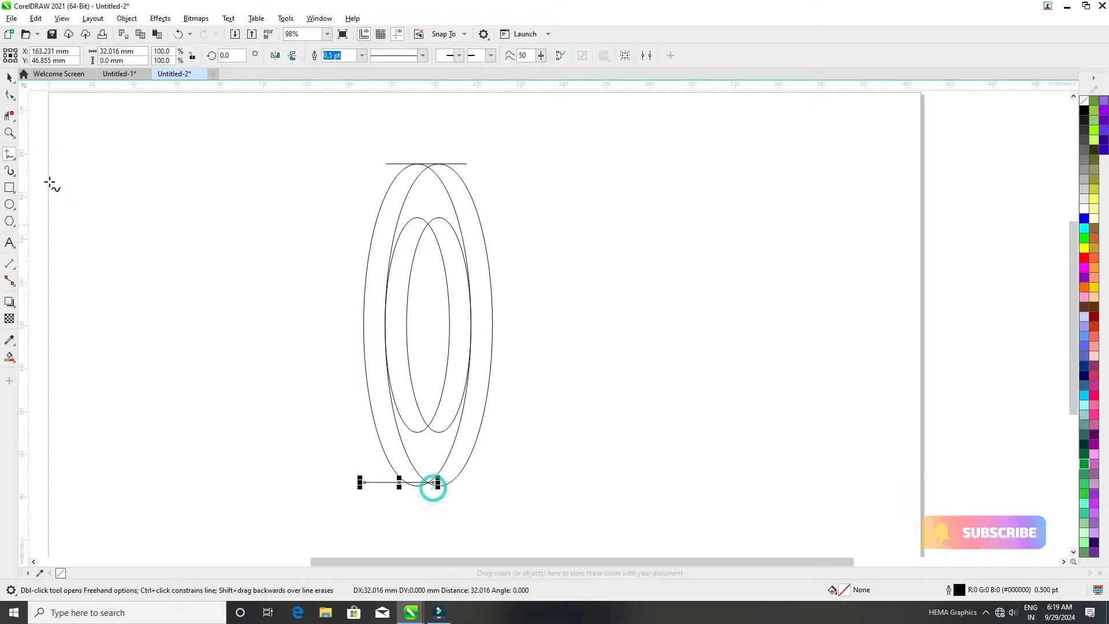
Align the lower line with the bottom edge and the vertical center axis of the ellipse group
click(9, 77)
drag(522, 493, 522, 494)
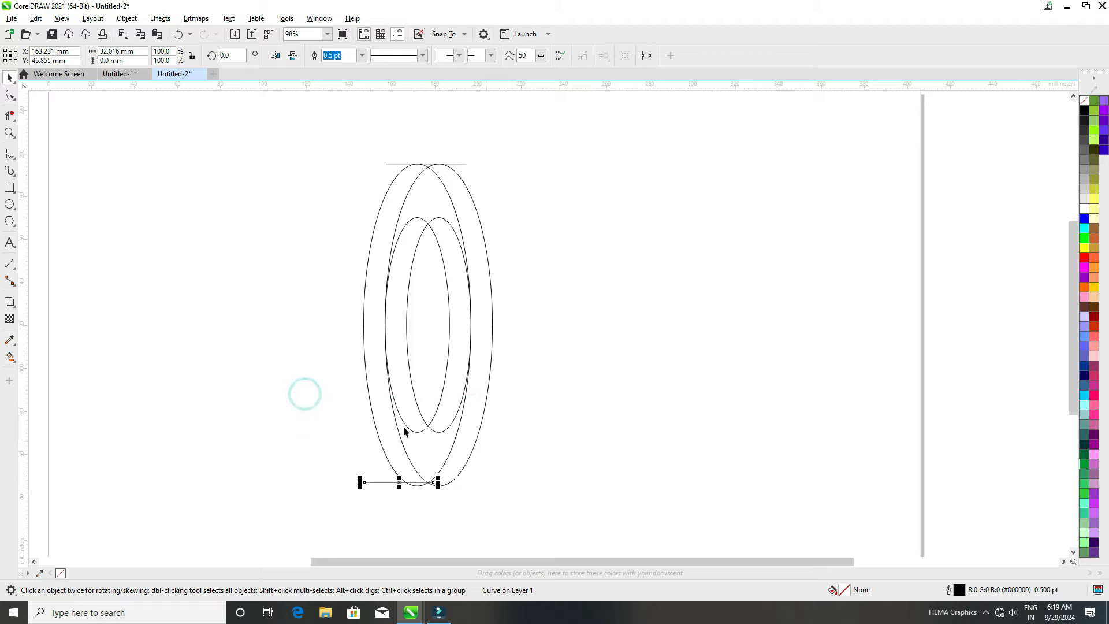
shift+click(397, 420)
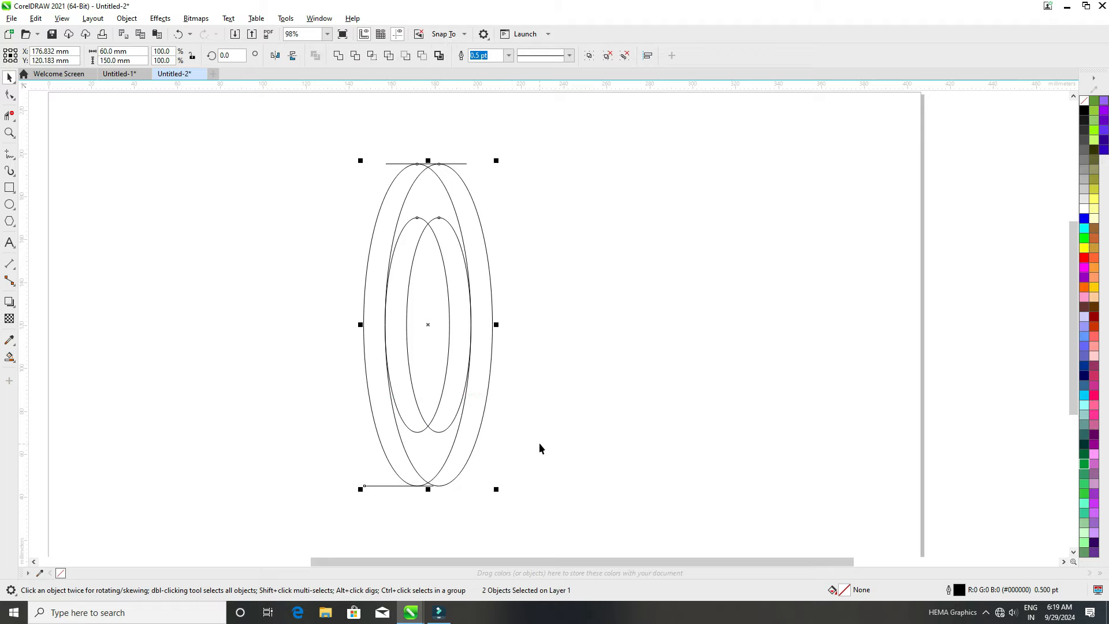
key(c)
click(532, 428)
Group the ellipses together with the top and bottom lines
drag(284, 137, 643, 524)
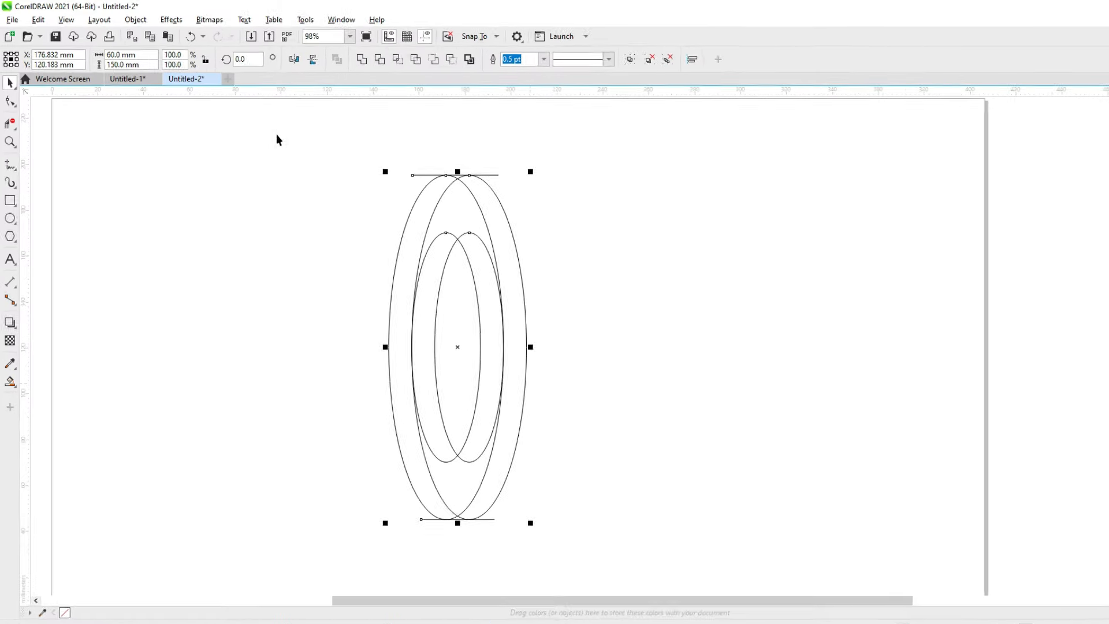
click(135, 20)
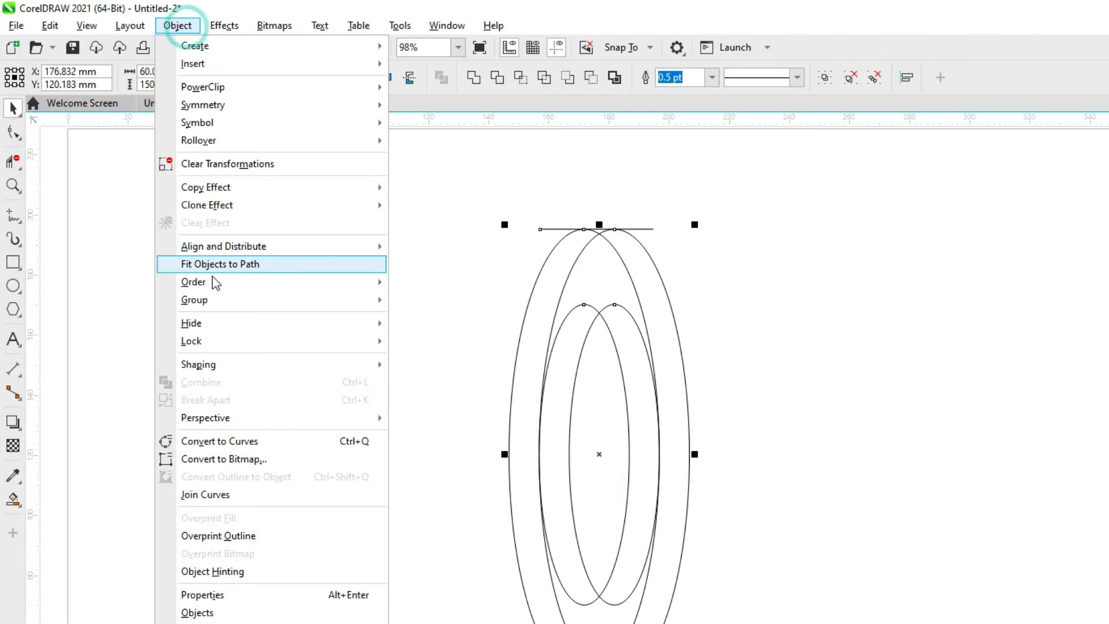
click(219, 298)
click(419, 299)
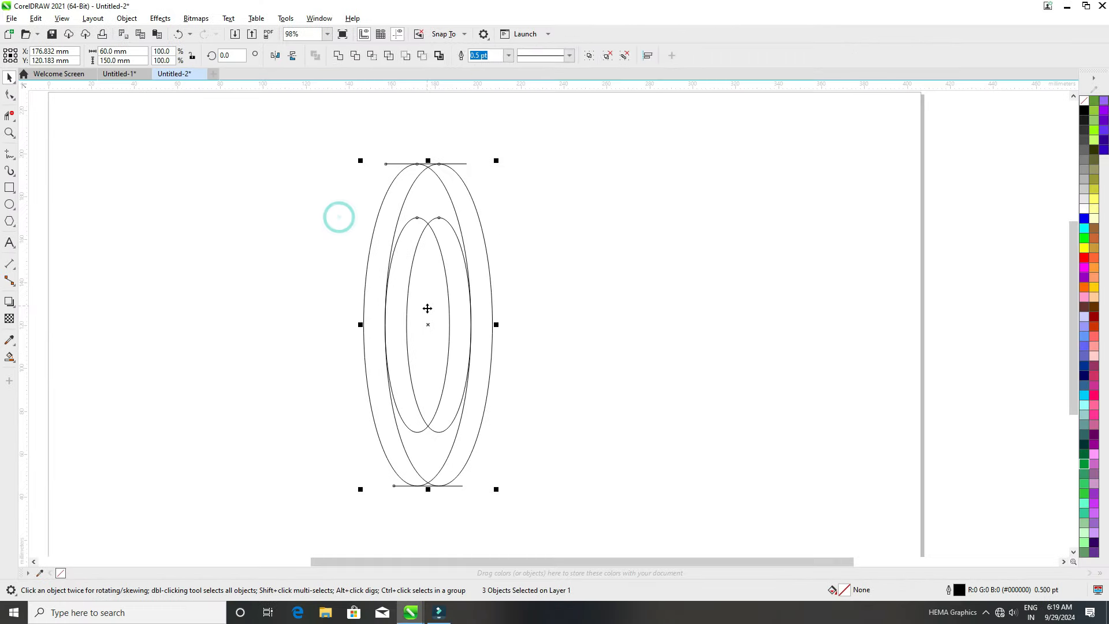
Rotate the grouped ellipses and lines to an angle of 315°
click(428, 321)
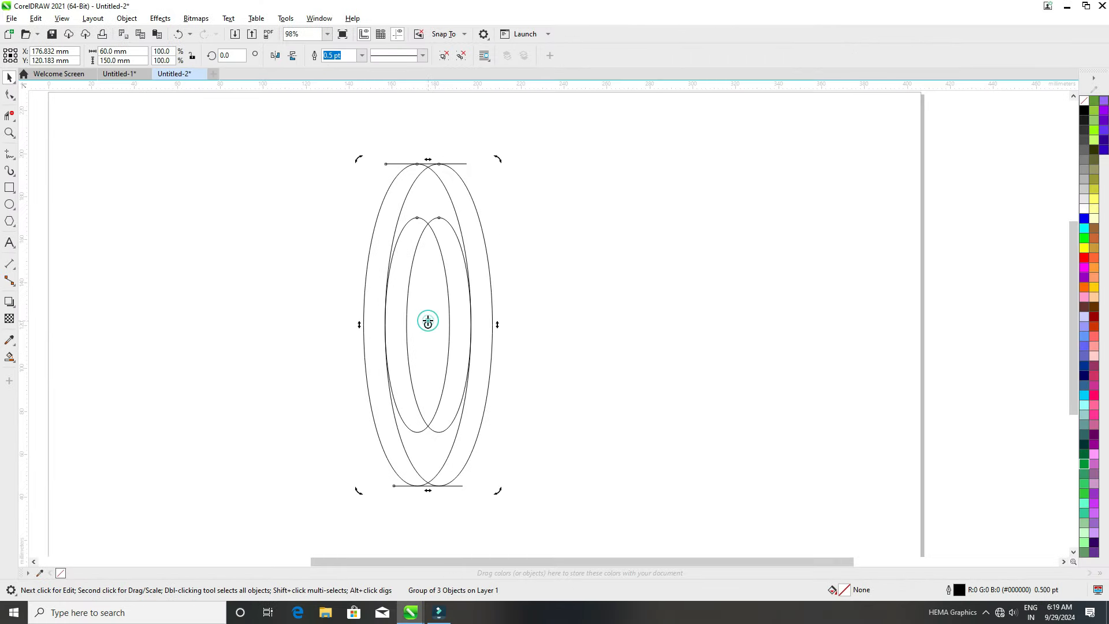
double_click(229, 55)
key(Return)
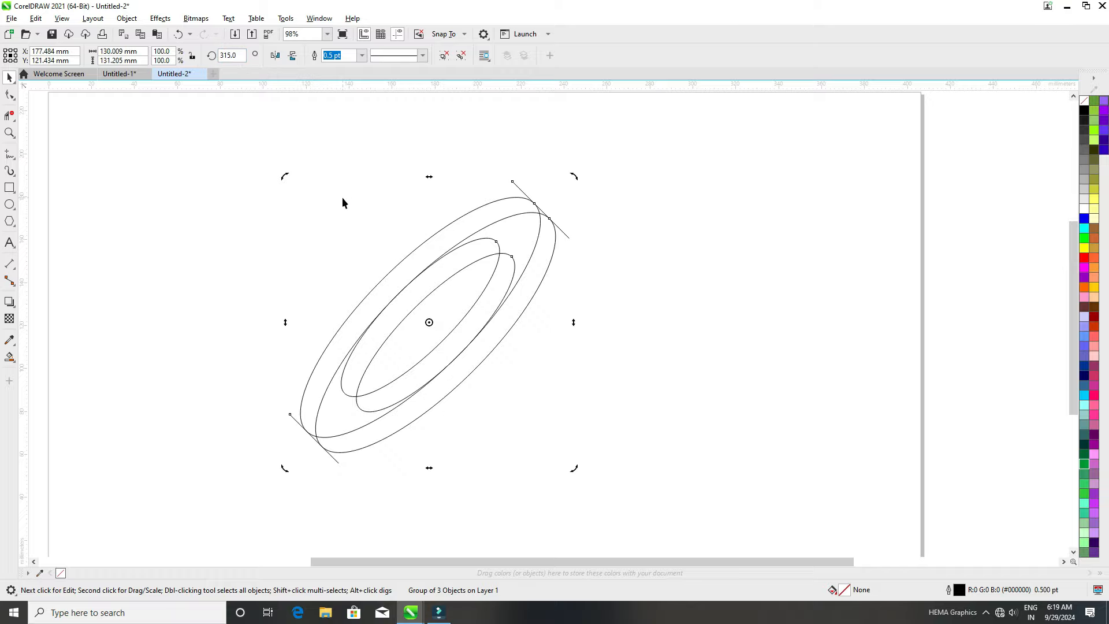
Copy the rotated group and paste a duplicate in place
click(52, 29)
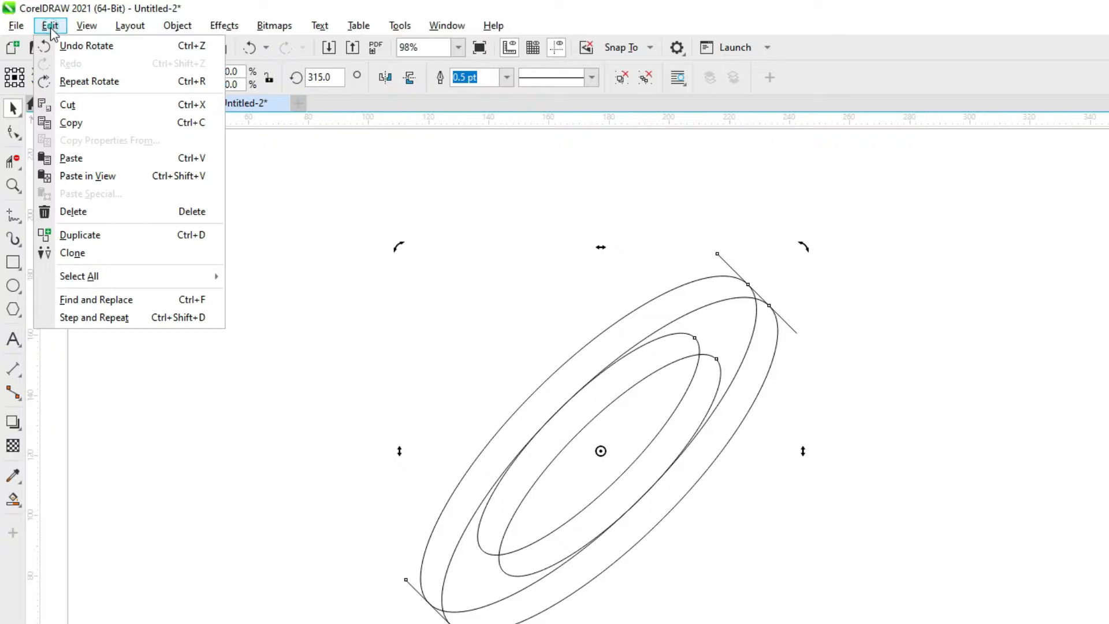
click(86, 126)
click(56, 28)
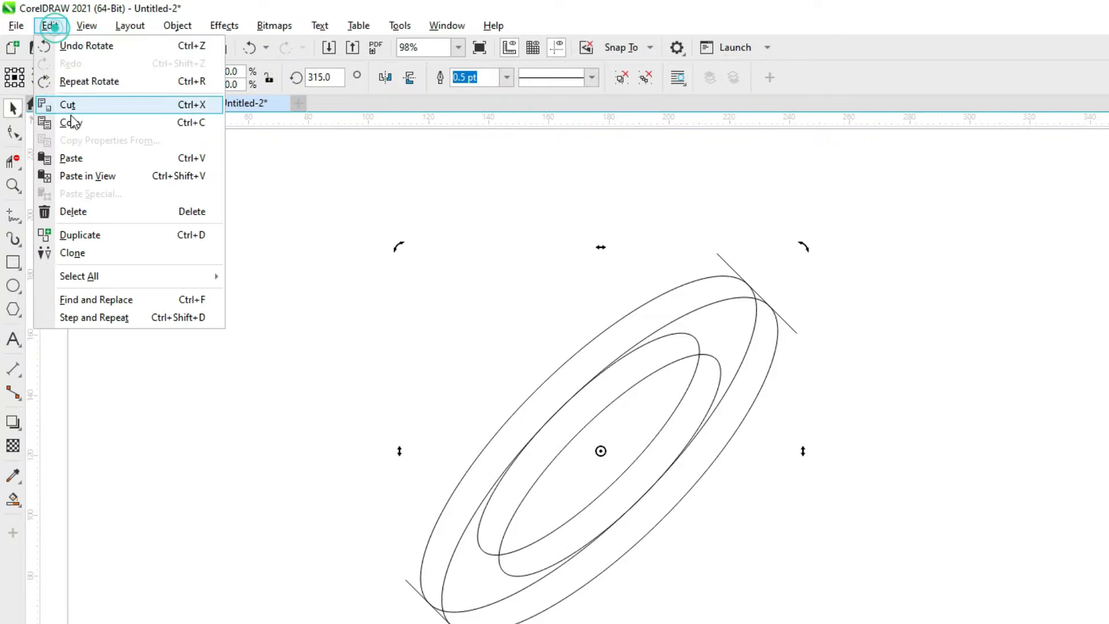
click(90, 161)
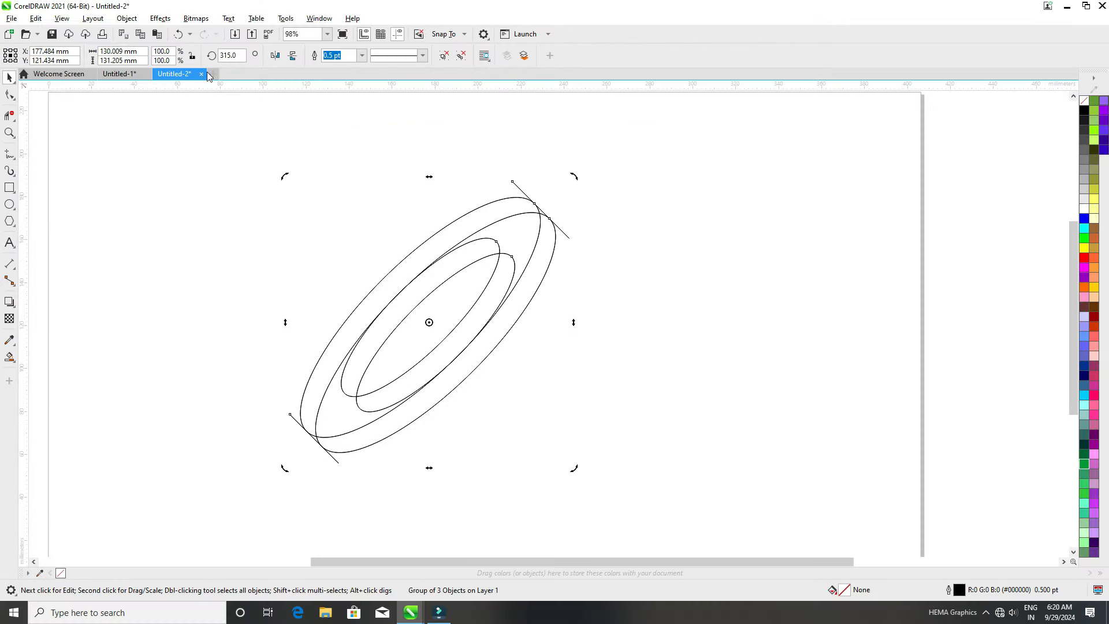
Mirror the duplicate horizontally so it crosses the original, and group both sets of ellipses and lines together
click(276, 57)
mouse_move(190, 142)
mouse_down()
mouse_move(254, 198)
mouse_move(310, 216)
mouse_move(640, 487)
mouse_move(641, 559)
mouse_up()
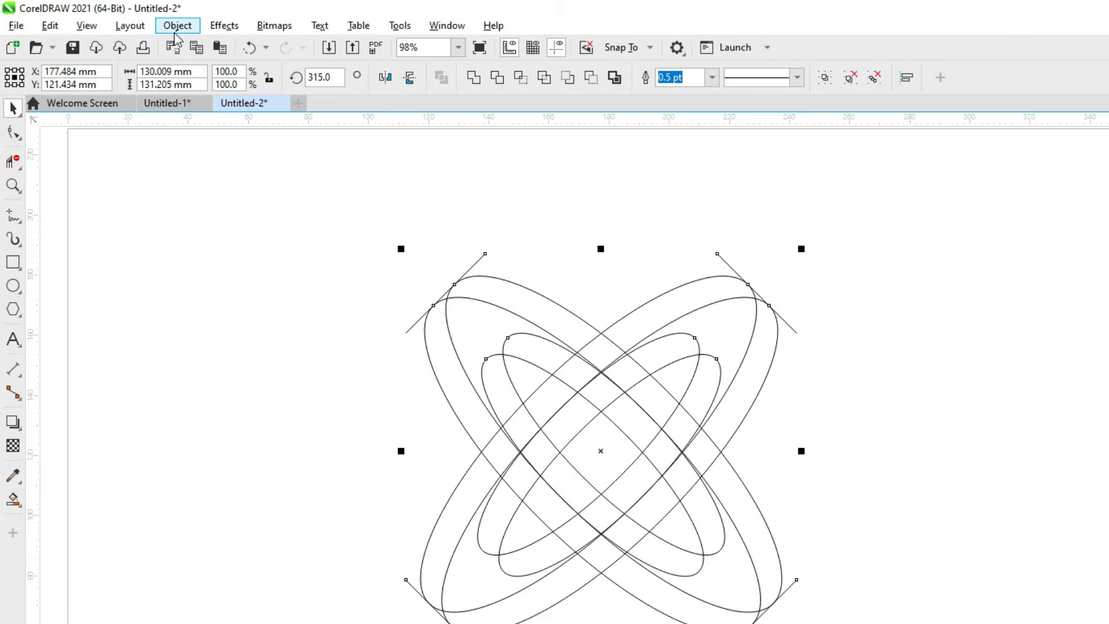
click(176, 29)
click(234, 301)
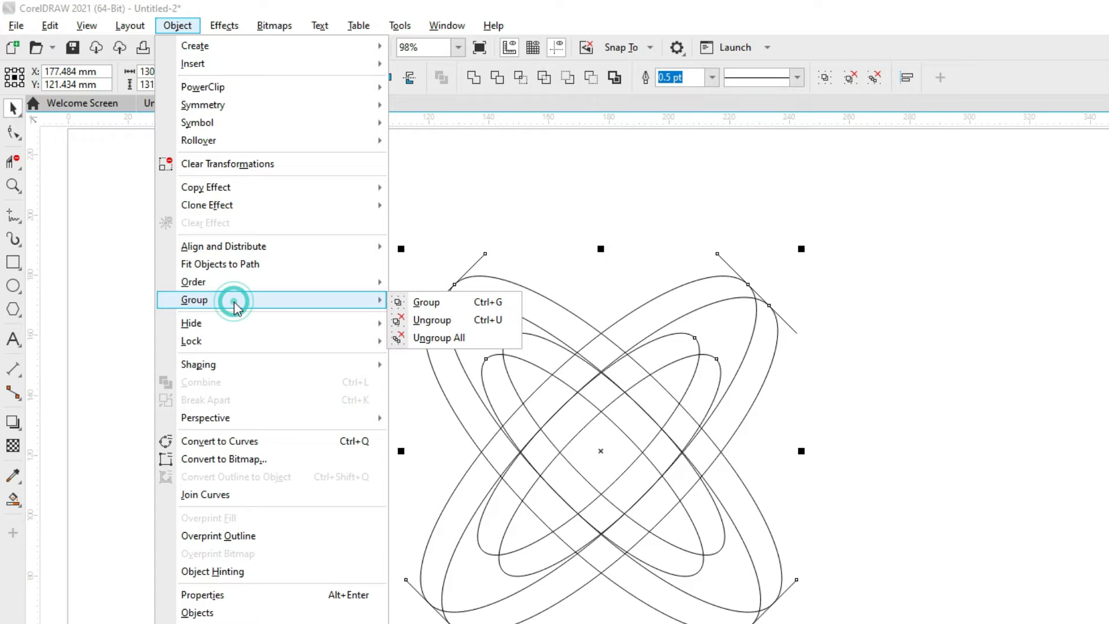
click(444, 302)
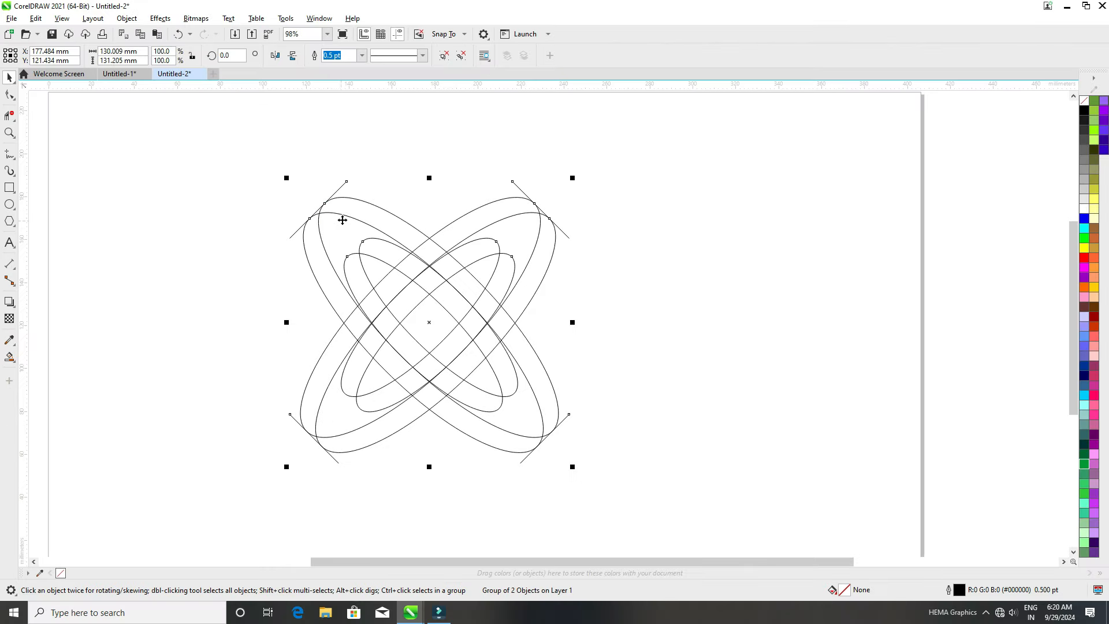
key(shift+F2)
scroll(601, 304, down, 2)
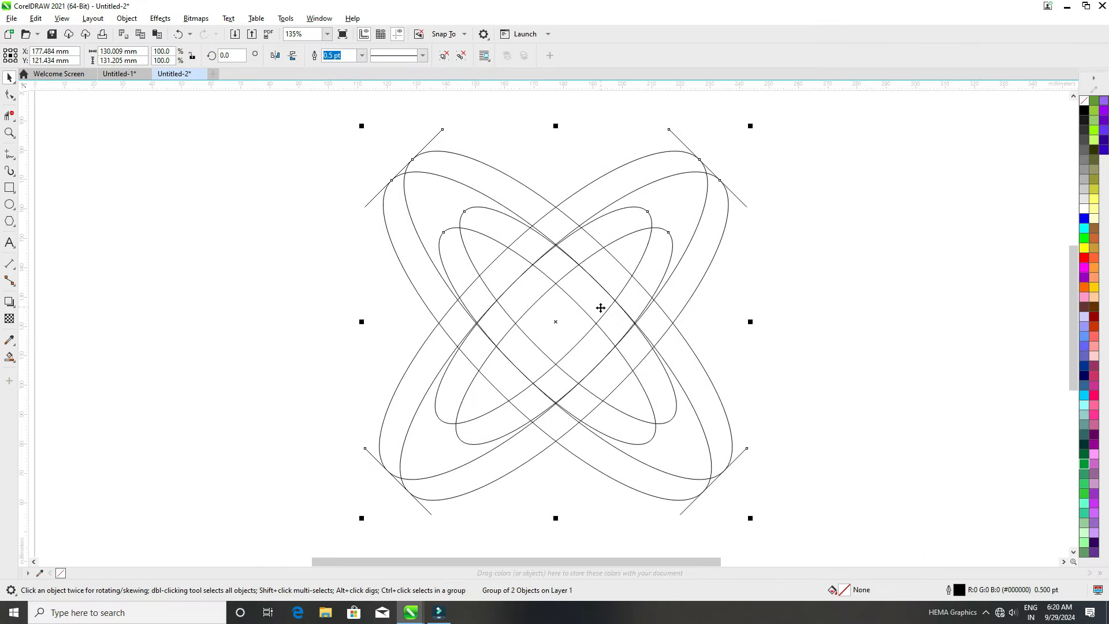
click(786, 303)
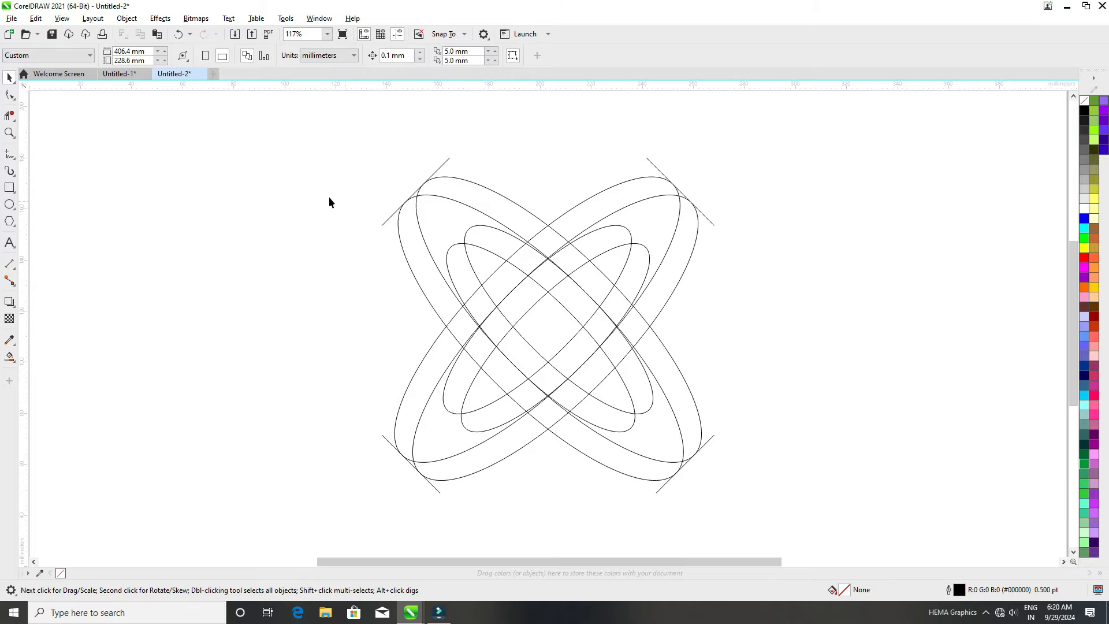
Delete the overlapping curve segments inside and across the upper-left arm of the crossed ellipses with the Virtual Segment Delete tool
click(10, 115)
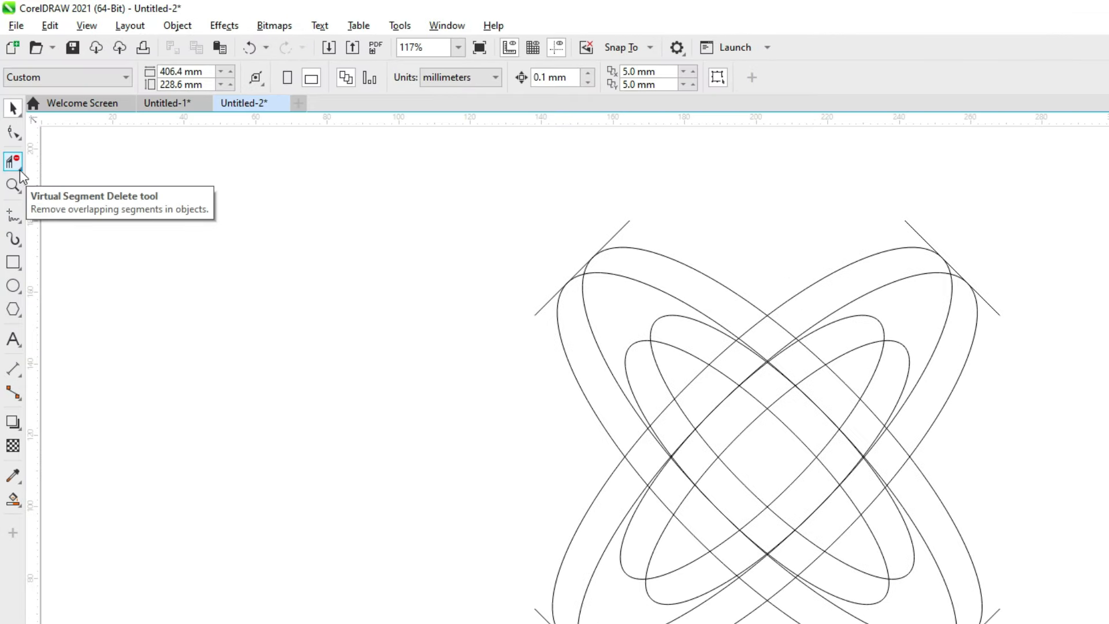
click(21, 171)
click(95, 196)
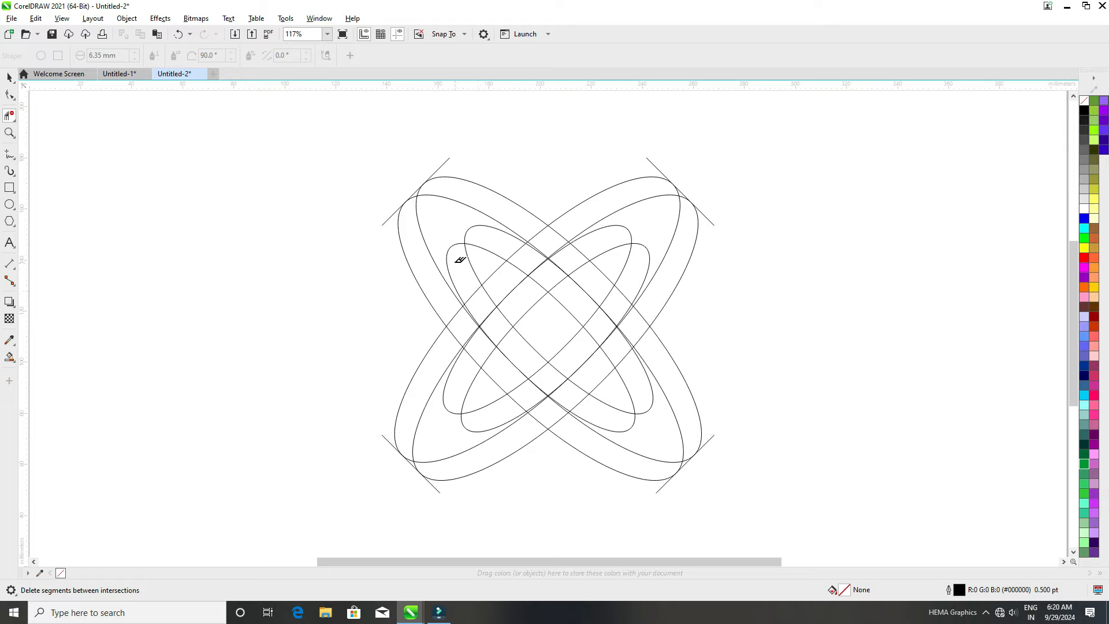
drag(444, 238, 454, 268)
click(448, 209)
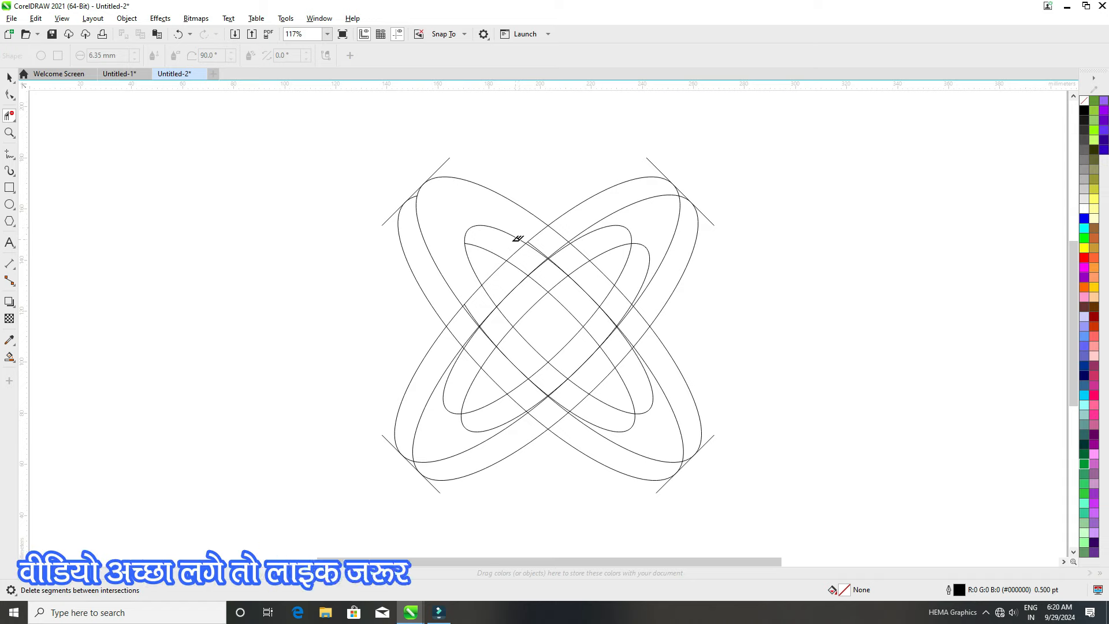
click(468, 292)
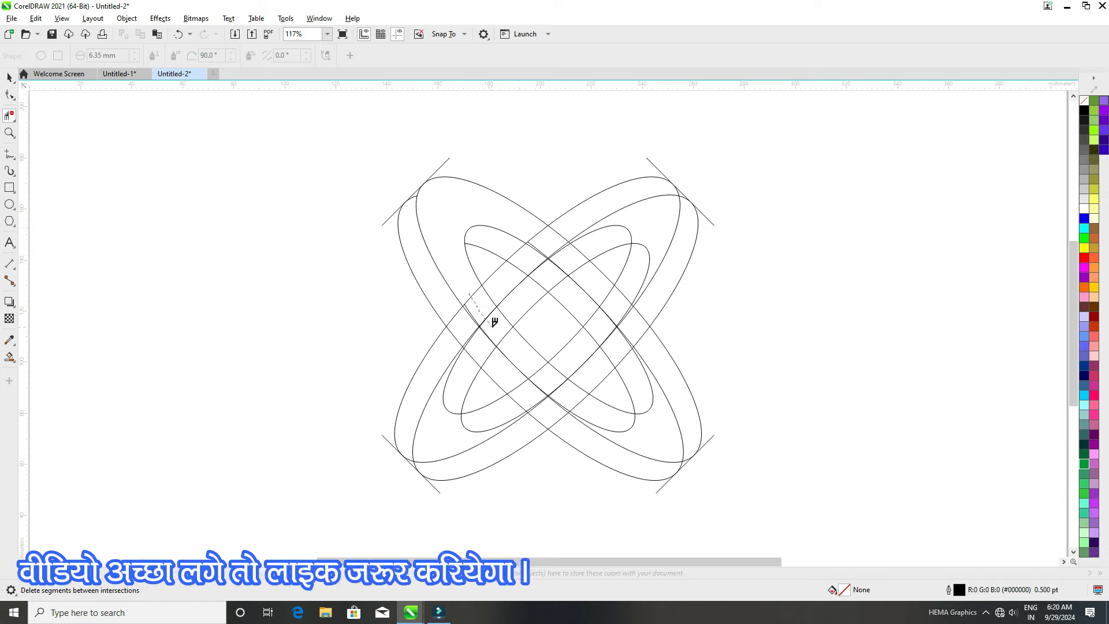
mouse_move(494, 322)
mouse_down()
mouse_move(450, 313)
mouse_move(474, 345)
mouse_up()
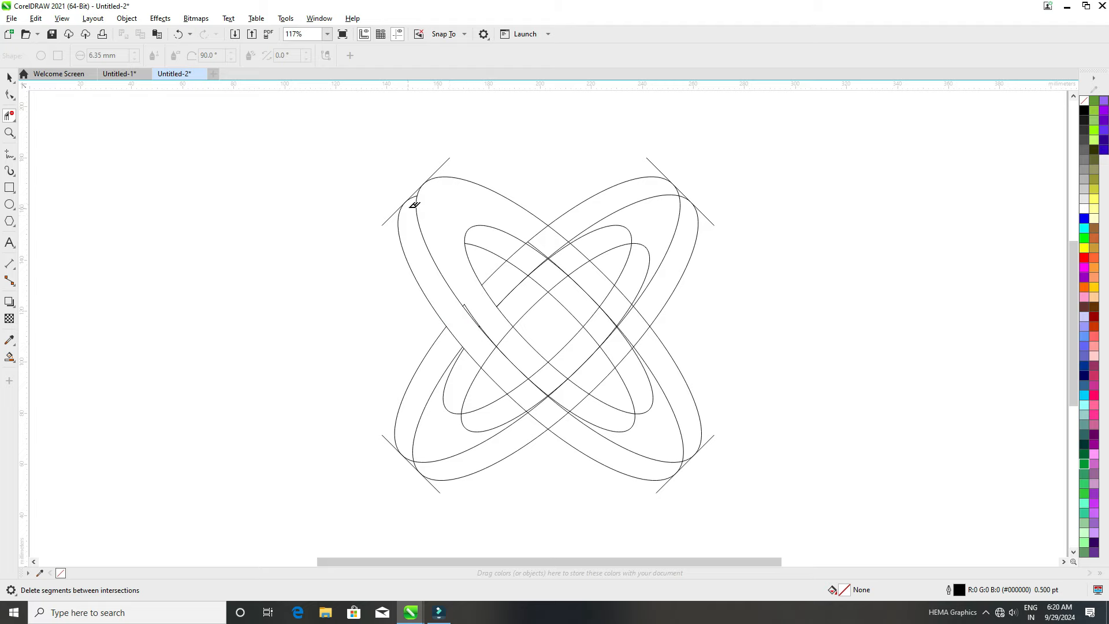
Delete the short leftover curve segment between the two outer ellipses beside the upper-left end line
scroll(419, 188, up, 4)
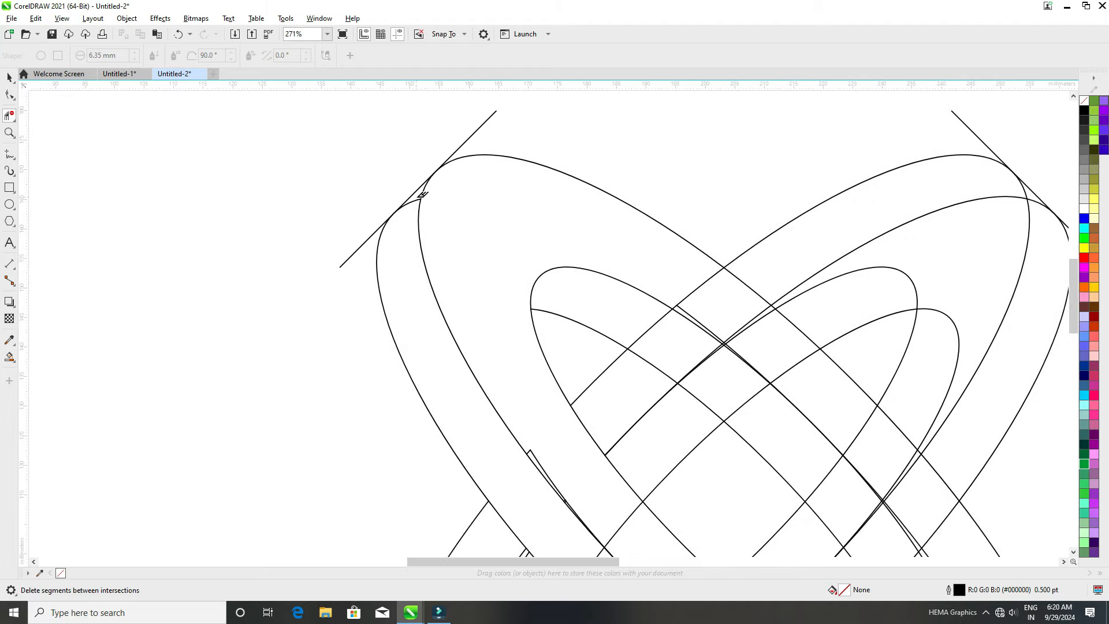
click(414, 200)
click(415, 200)
scroll(379, 208, down, 5)
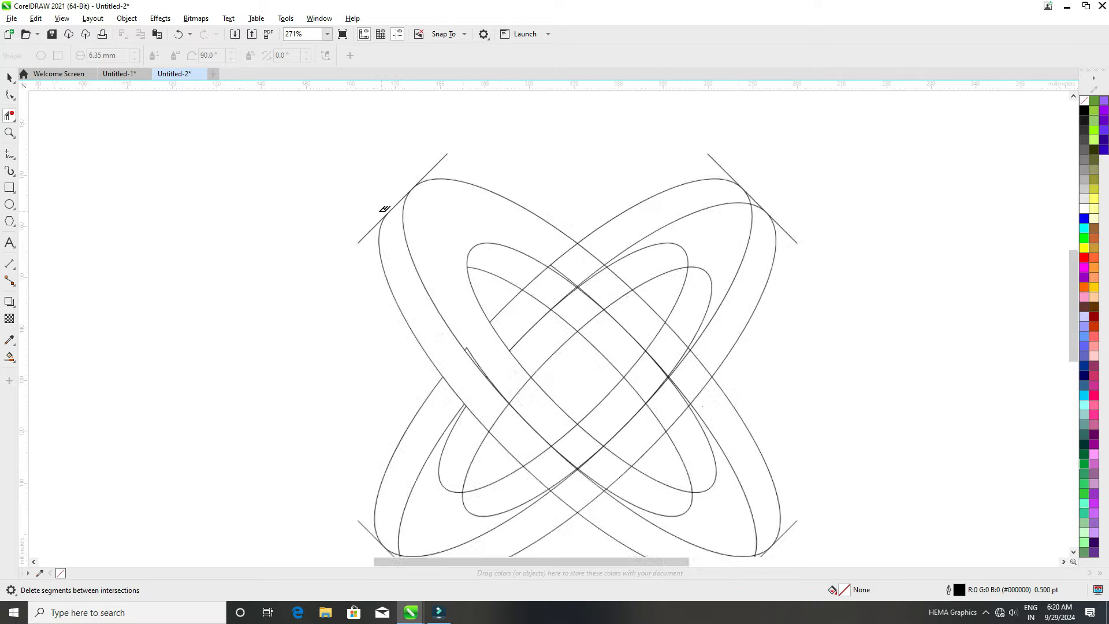
Delete the thin sliver segments running alongside the middle curve of the upper-left arm
scroll(507, 325, up, 4)
scroll(381, 283, up, 4)
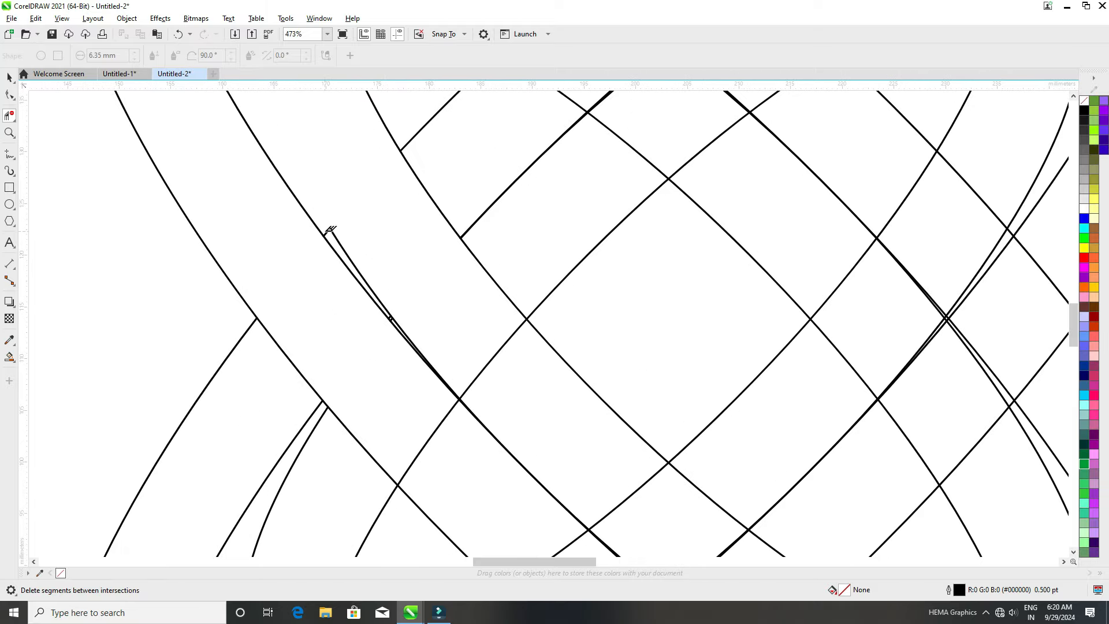
click(332, 233)
scroll(378, 286, up, 5)
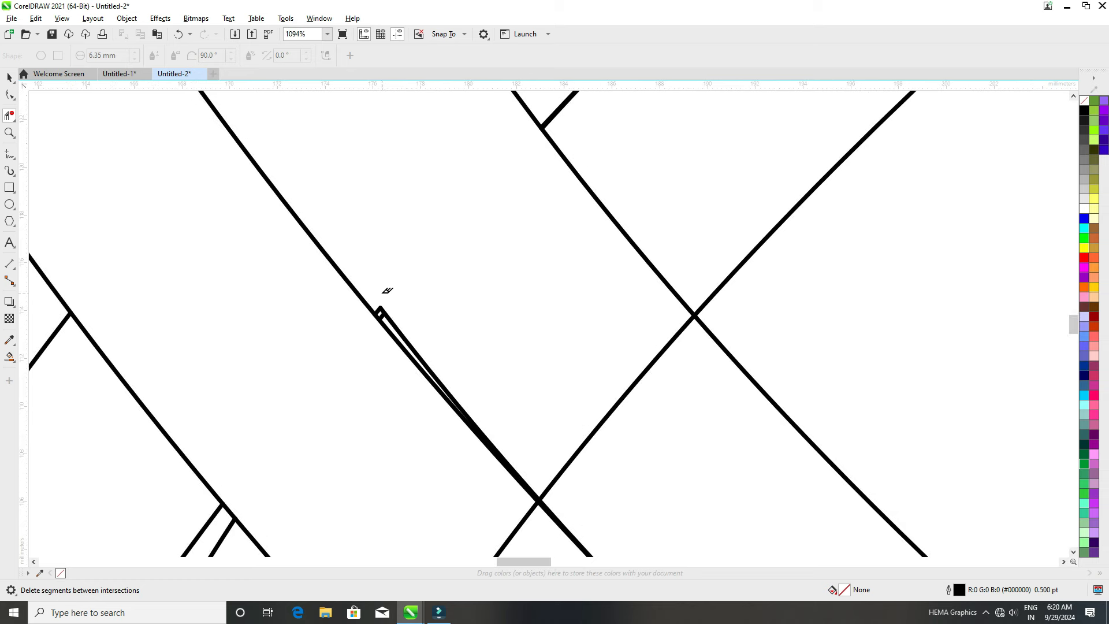
click(383, 310)
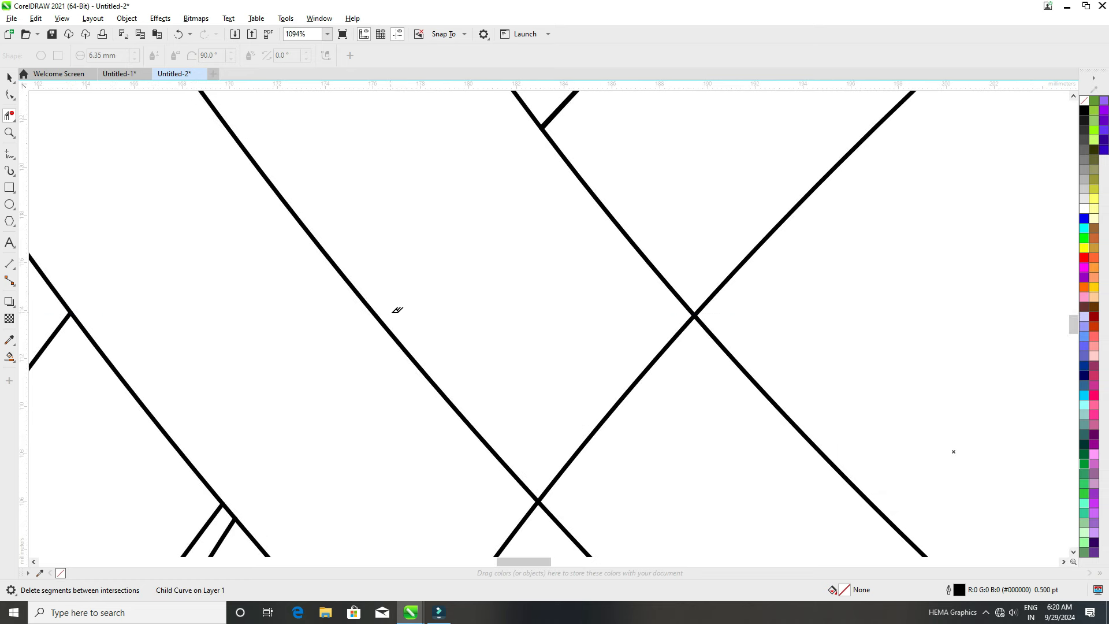
key(ctrl+z)
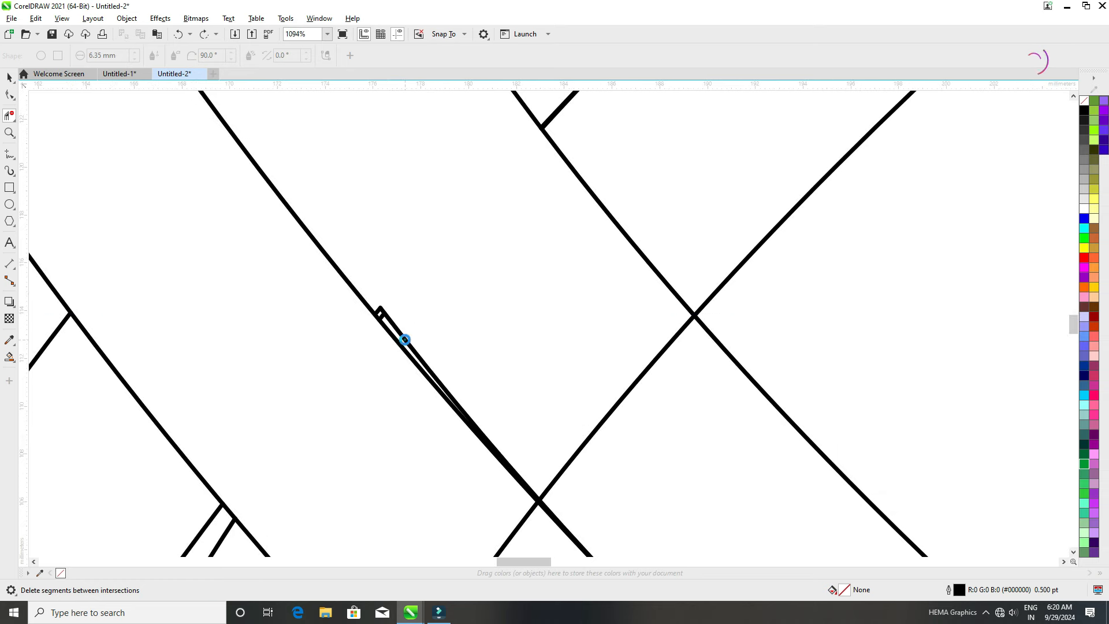
click(405, 339)
click(380, 307)
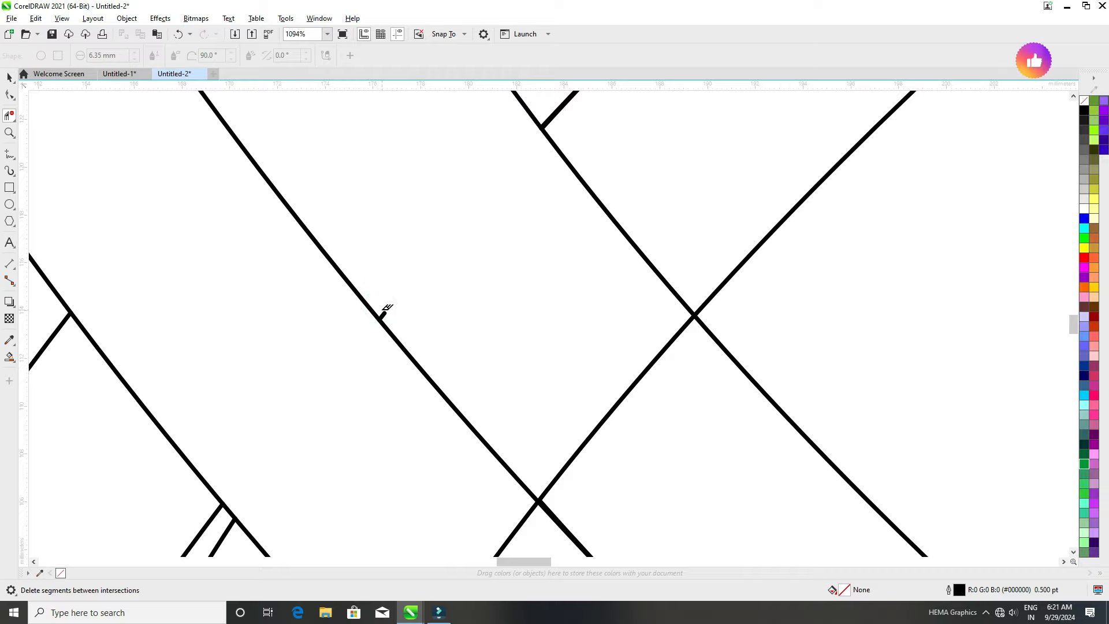
Delete the remaining inner-ellipse segments crossing the upper-left arm and the doubled segment on its middle curve
scroll(398, 314, down, 5)
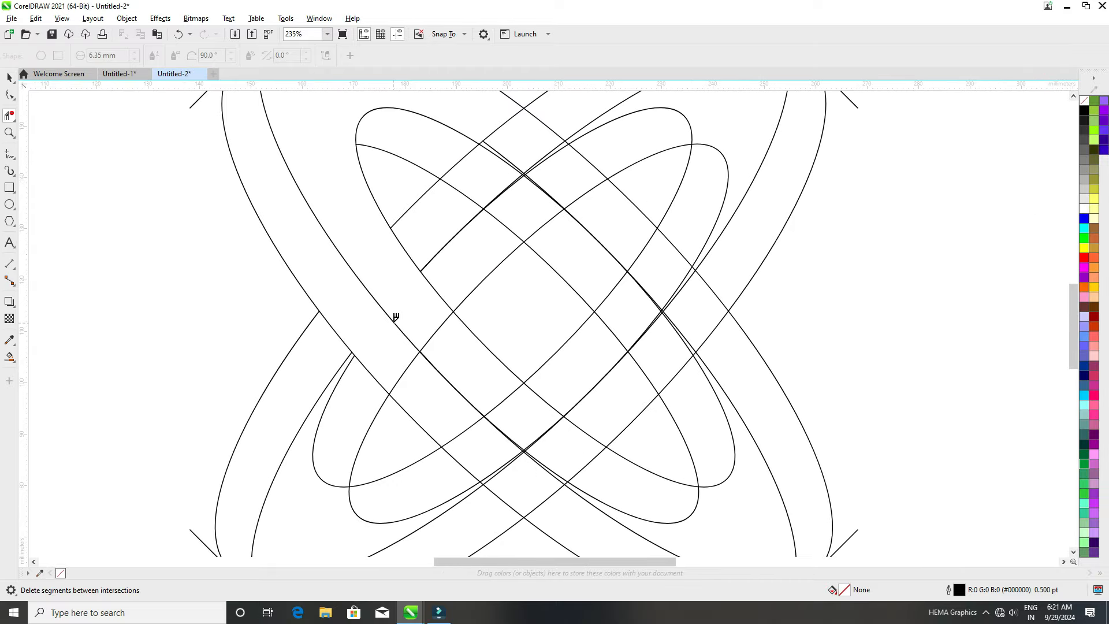
scroll(449, 365, up, 1)
click(420, 306)
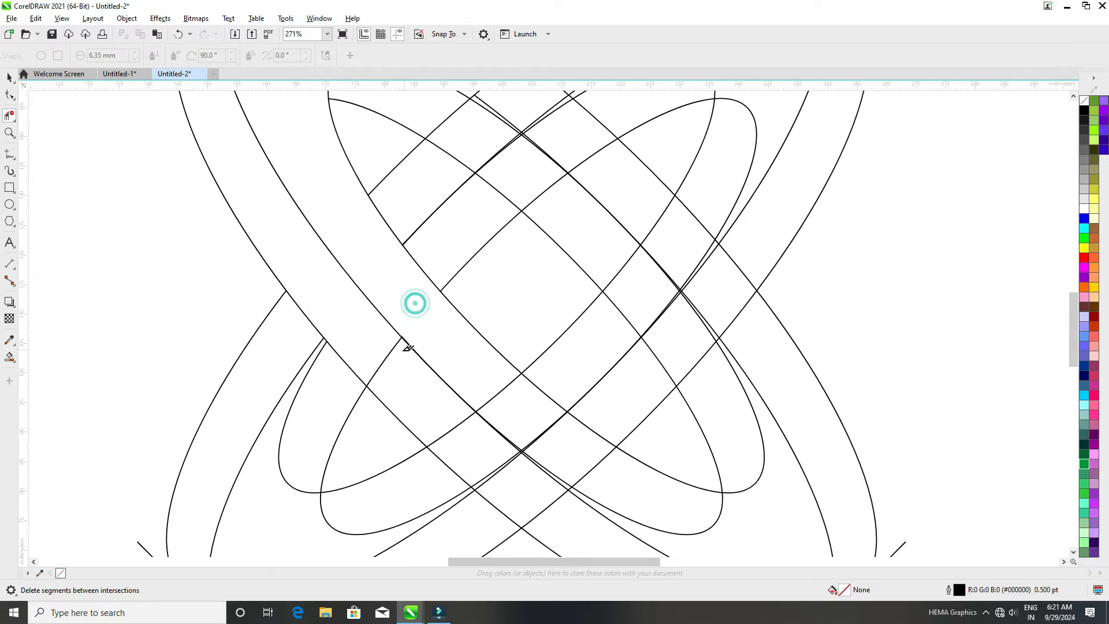
click(384, 350)
scroll(384, 347, up, 6)
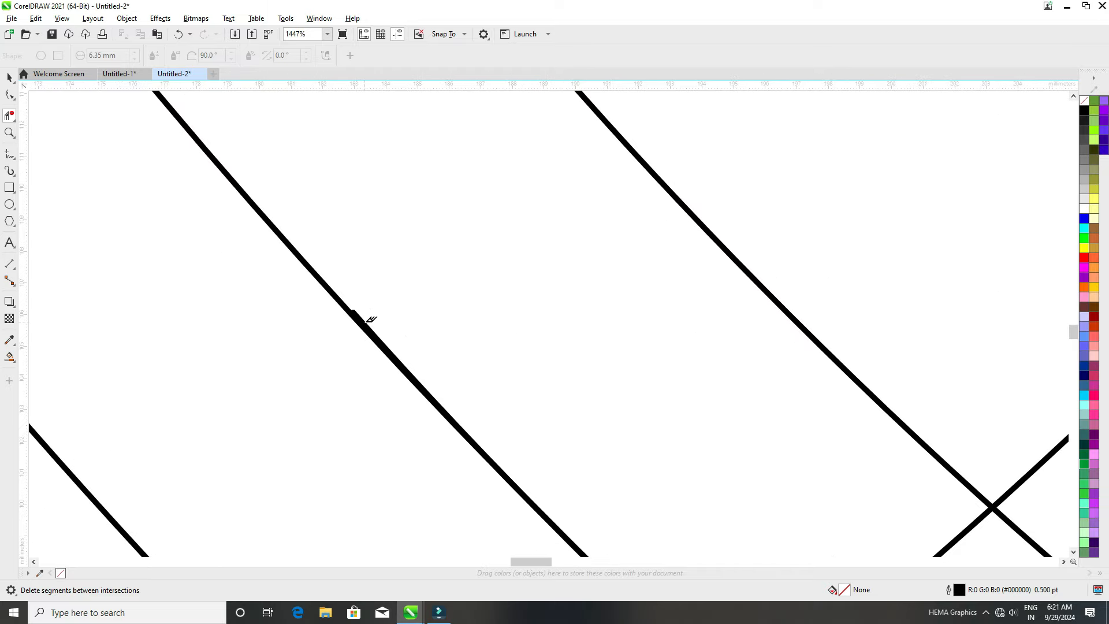
click(354, 313)
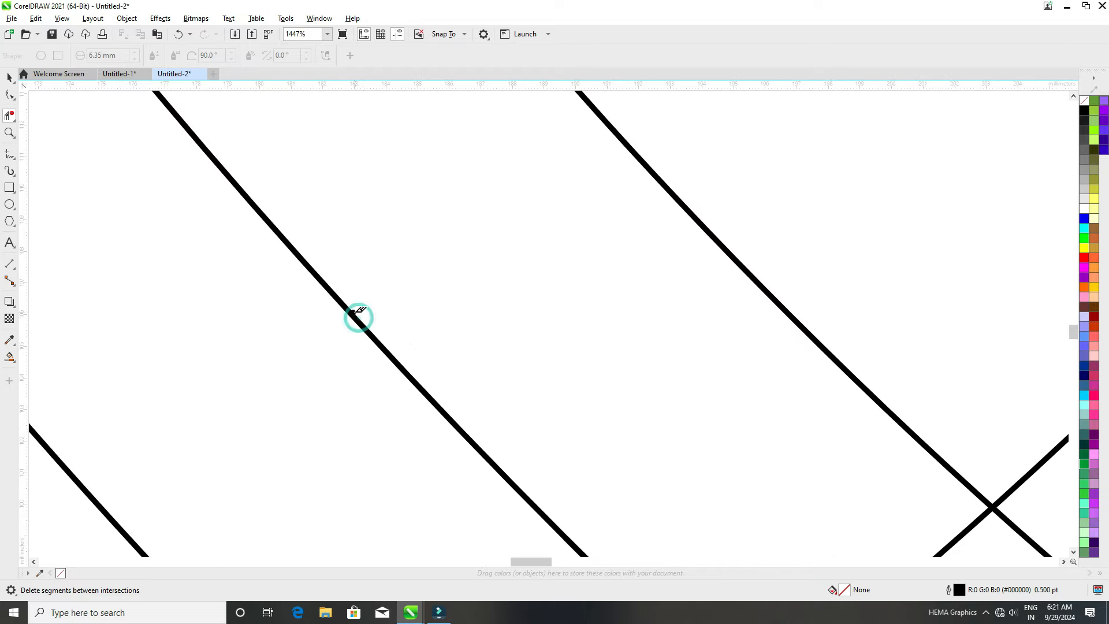
scroll(352, 313, down, 9)
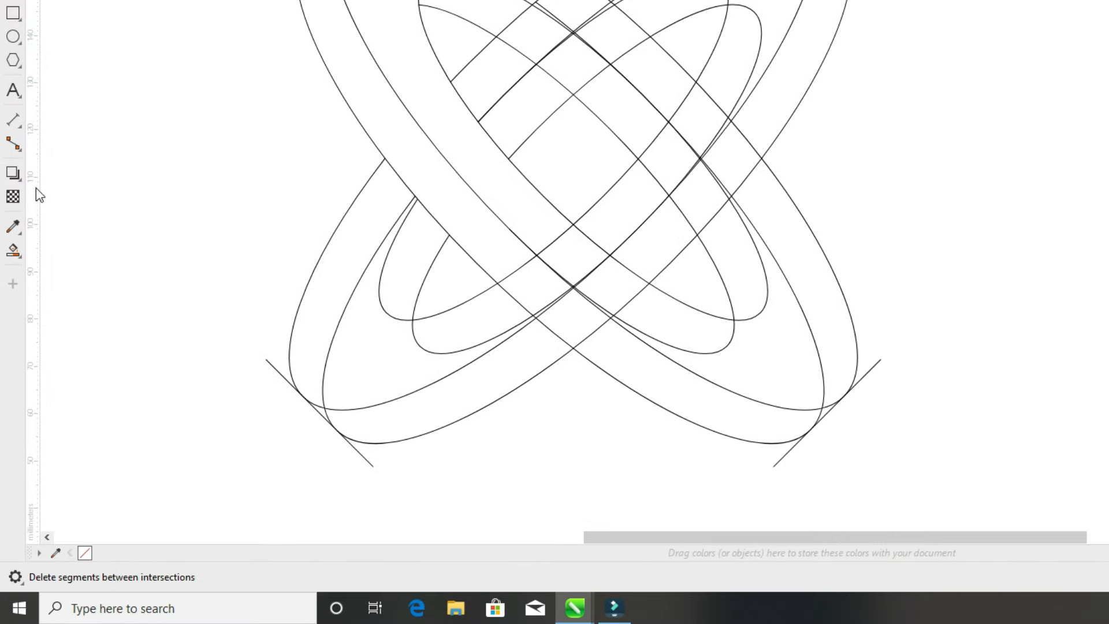
Smart Fill the upper-left arm's front band, its side regions and the central diamond with blue
click(20, 259)
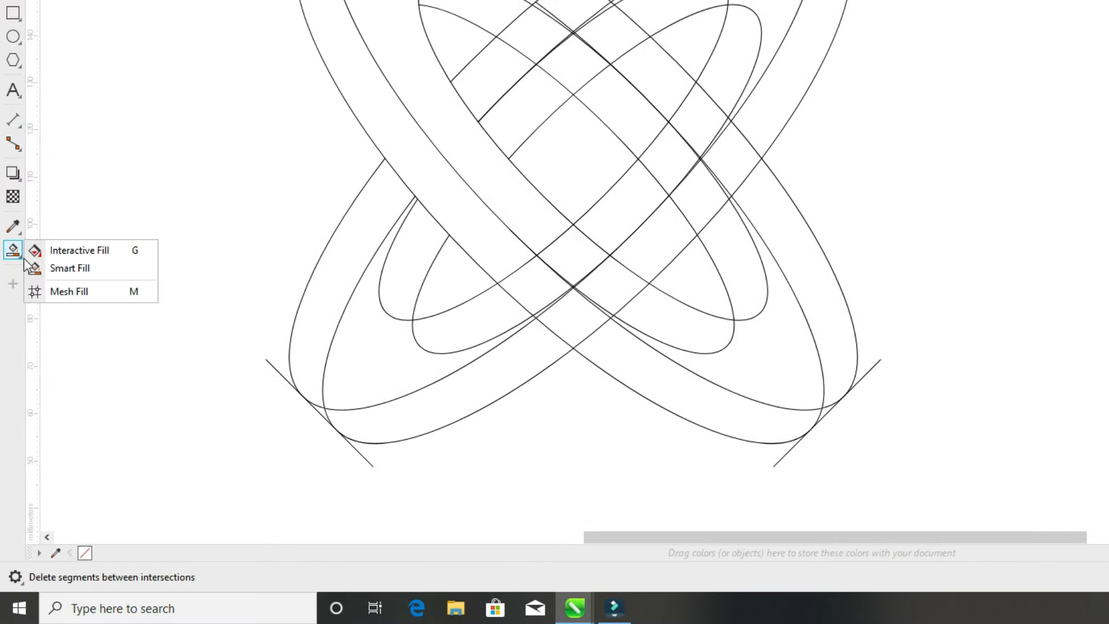
click(89, 265)
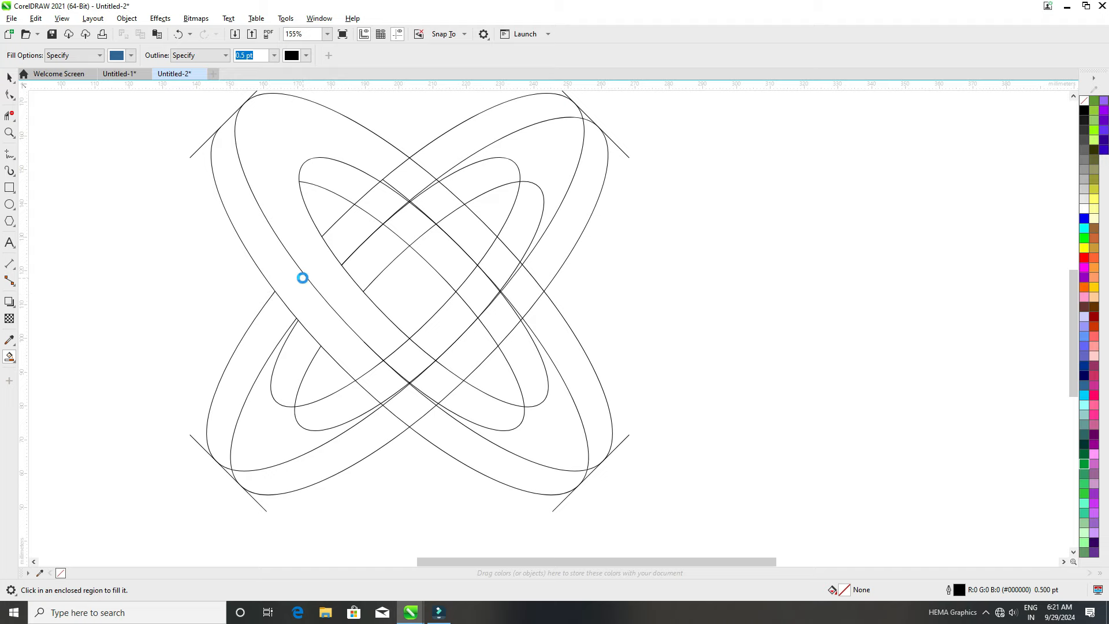
click(424, 136)
click(454, 122)
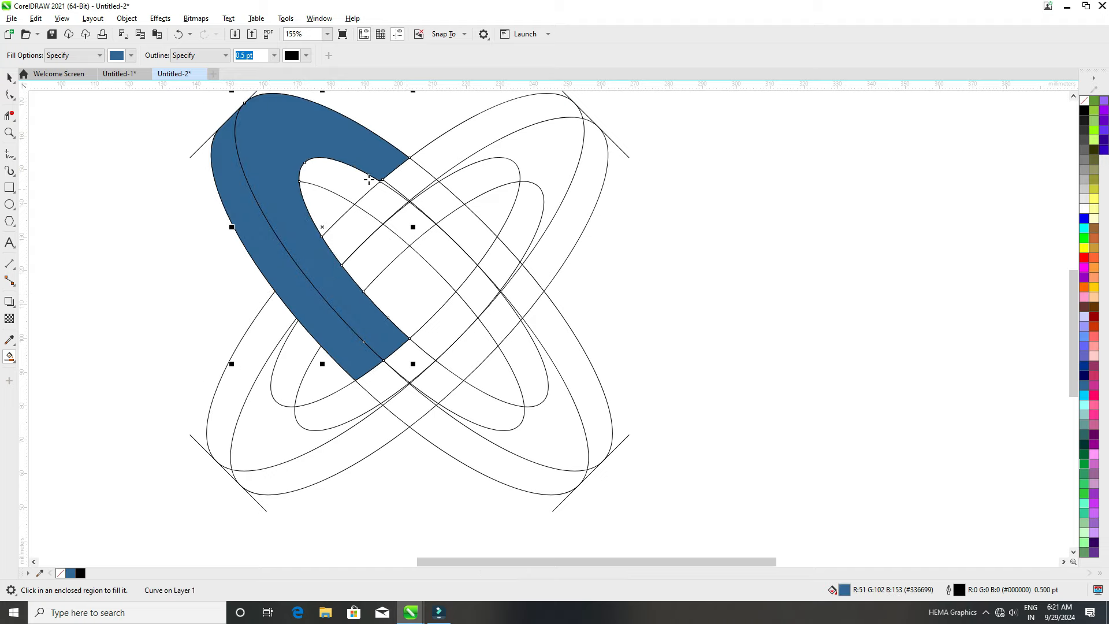
click(351, 176)
click(416, 296)
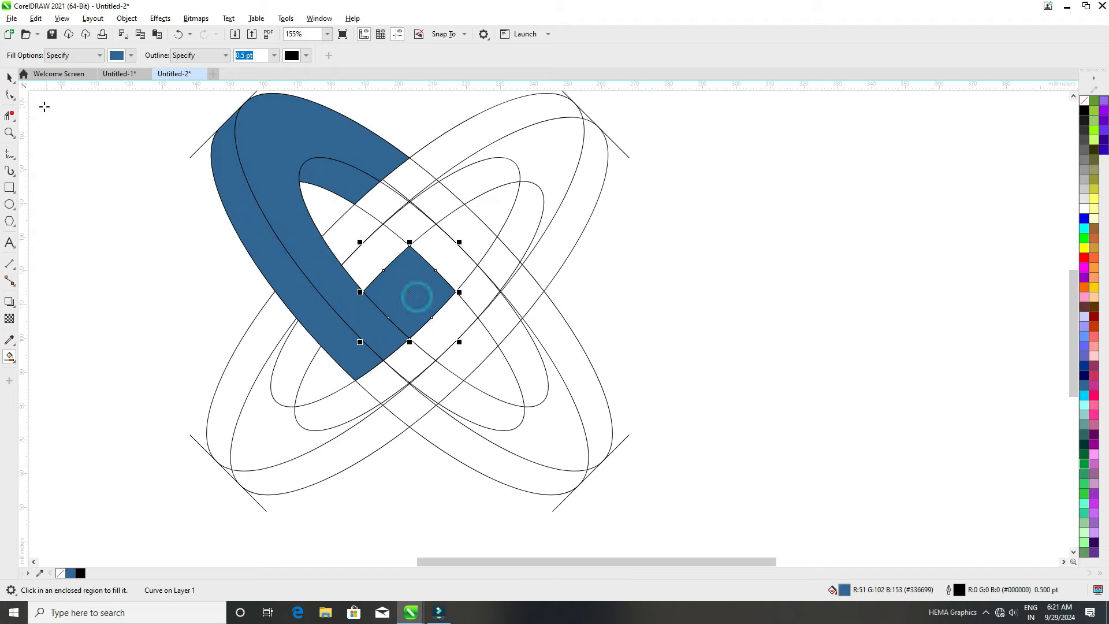
Move the grouped ellipse linework away from the filled shapes and delete it
click(9, 77)
click(103, 222)
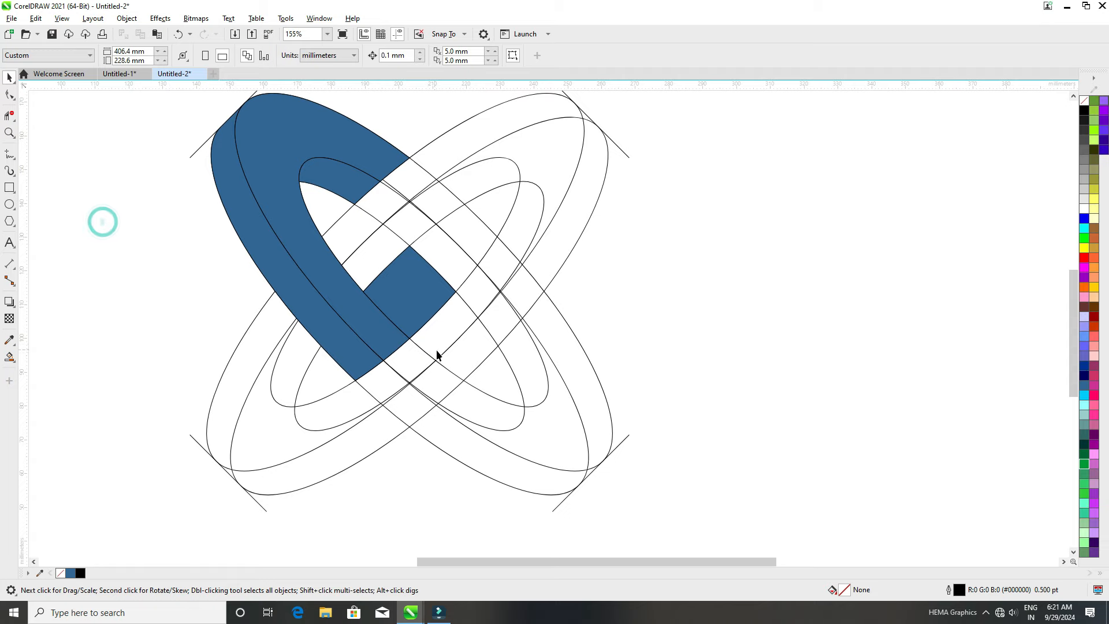
drag(440, 363, 807, 376)
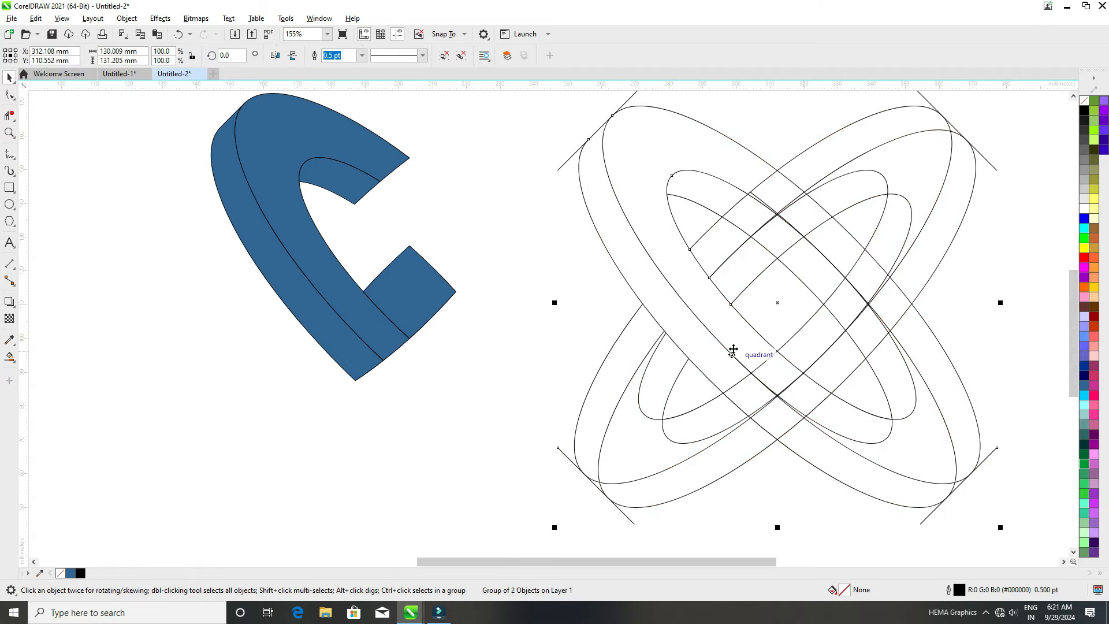
right_click(724, 334)
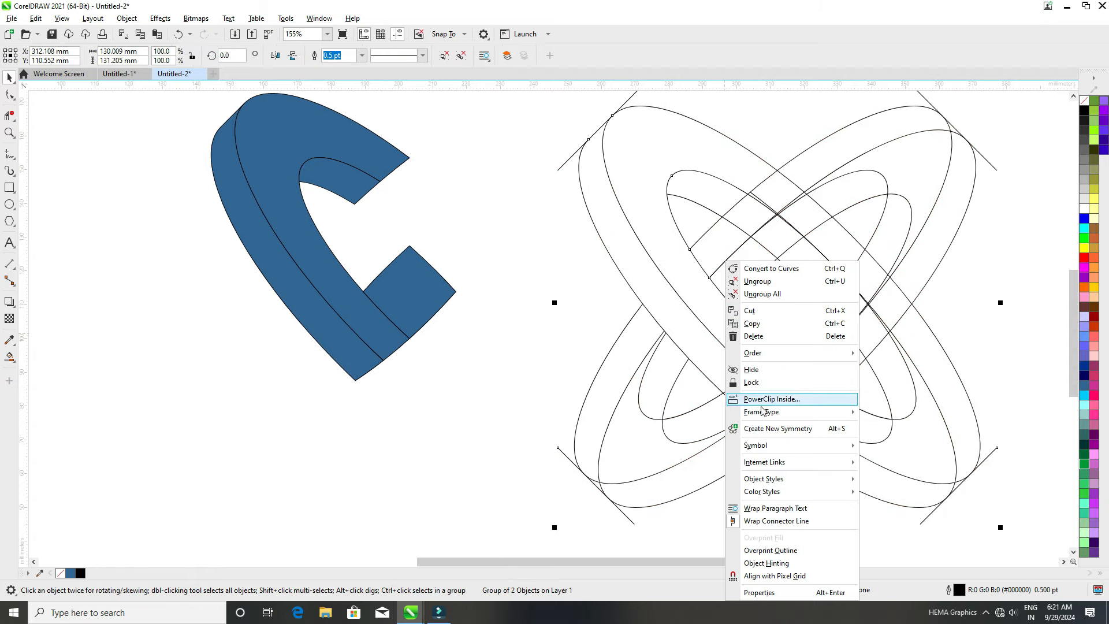
click(760, 335)
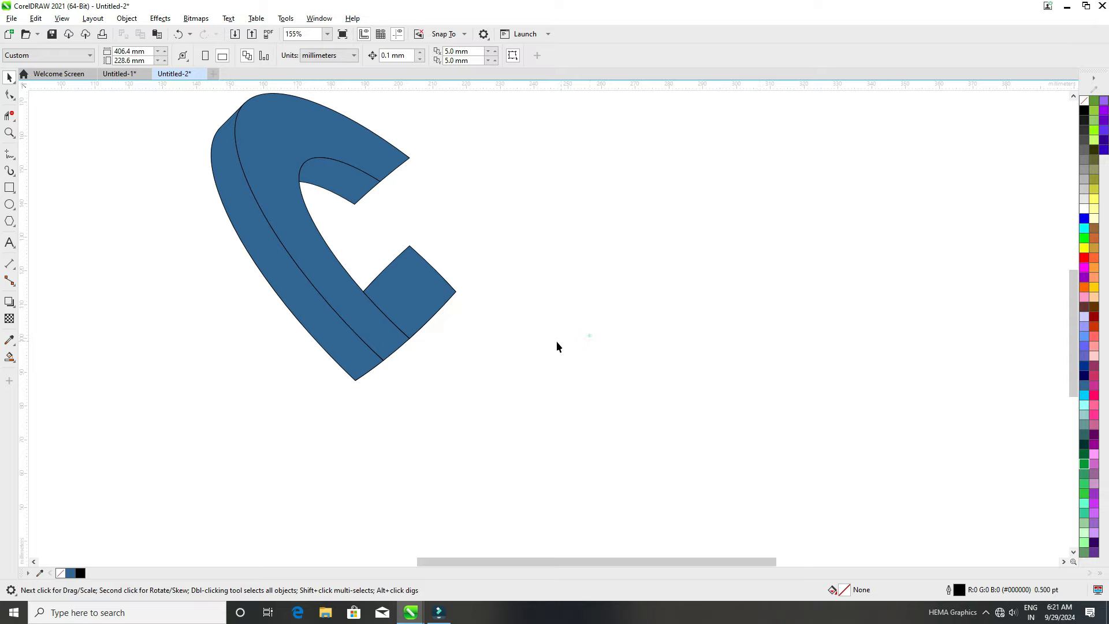
Recolour the large front band of the hooked shape medium grey
scroll(409, 351, down, 1)
scroll(334, 179, up, 2)
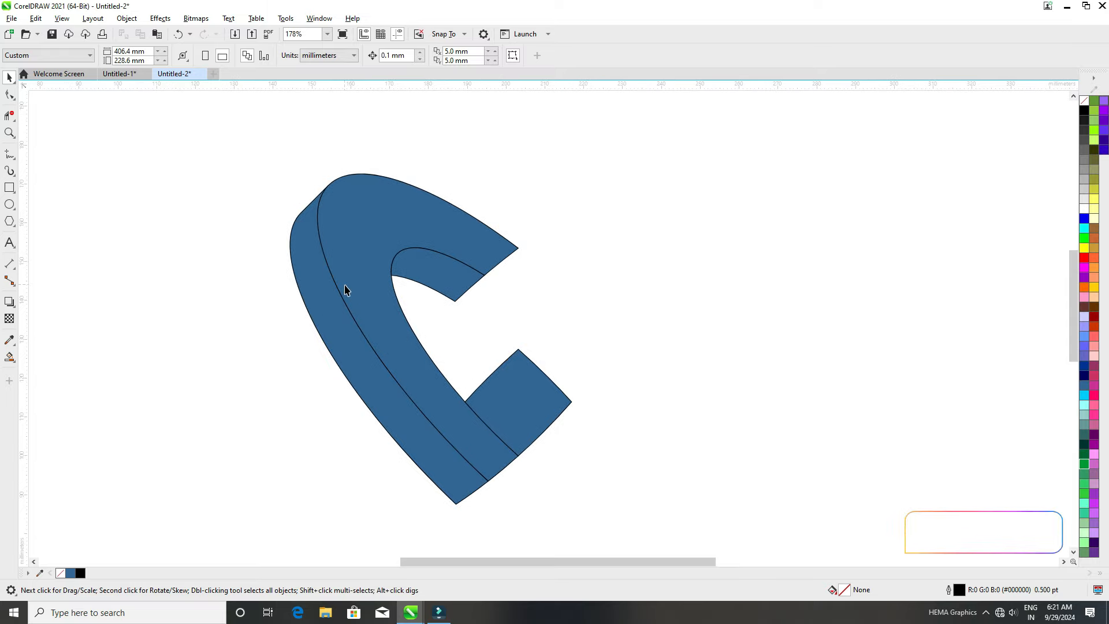
click(355, 281)
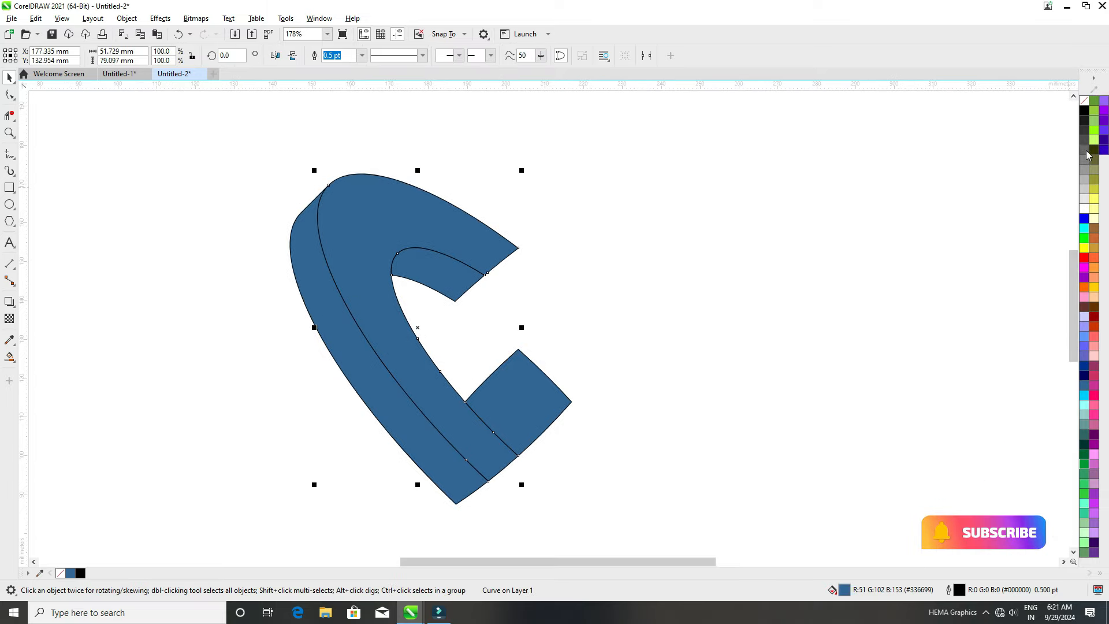
click(1085, 151)
click(1088, 171)
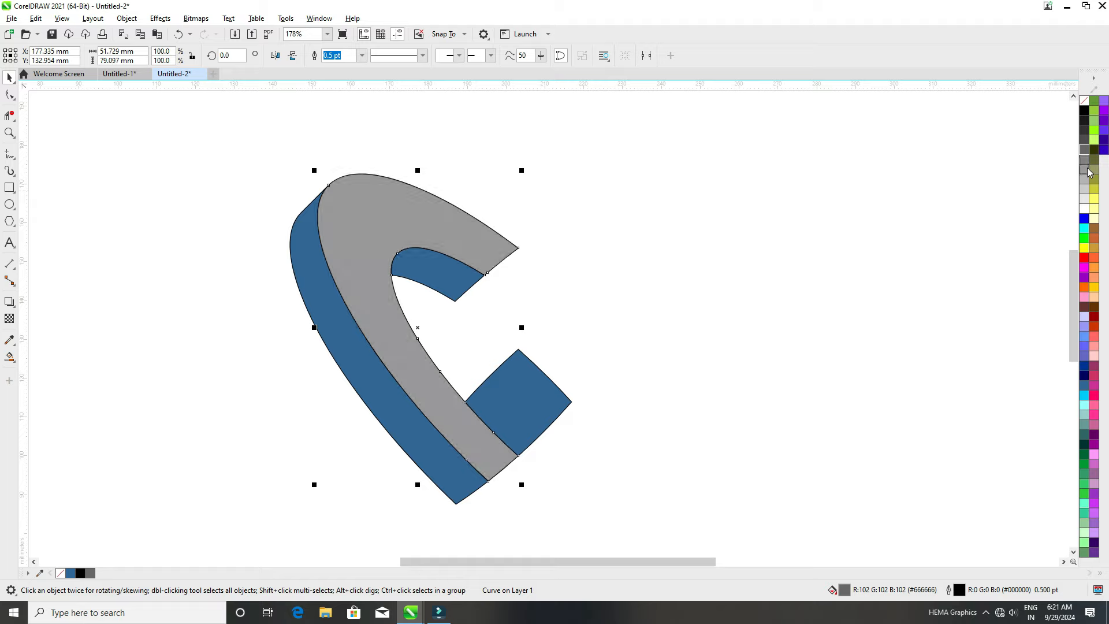
click(636, 292)
Fill the small inner face and the long outer side face of the hooked shape with black
click(429, 279)
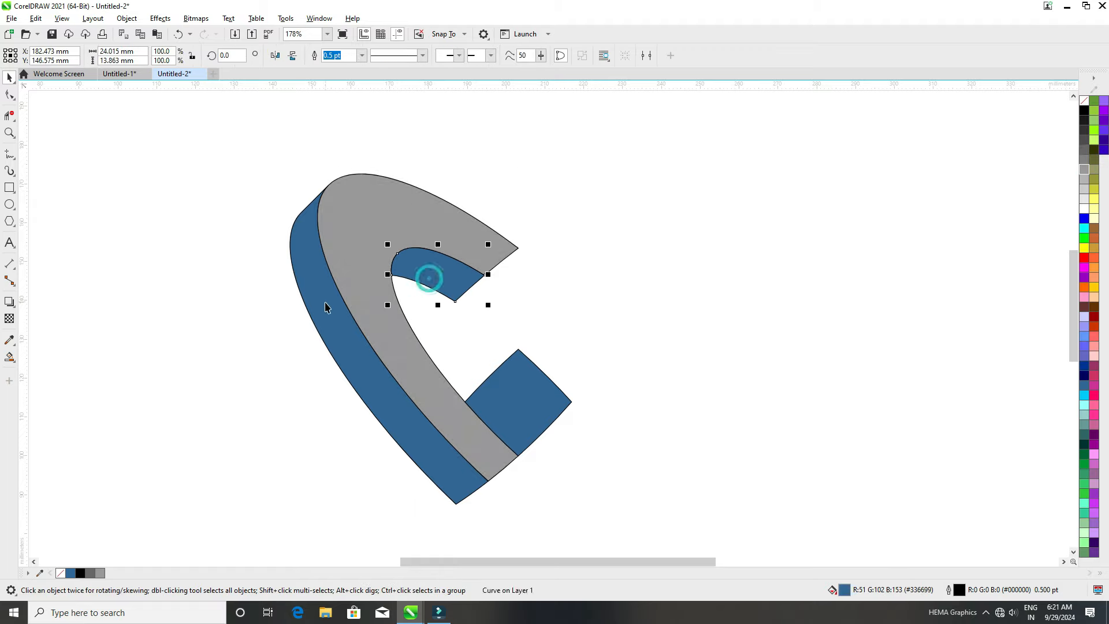
shift+click(325, 306)
click(1084, 111)
click(834, 278)
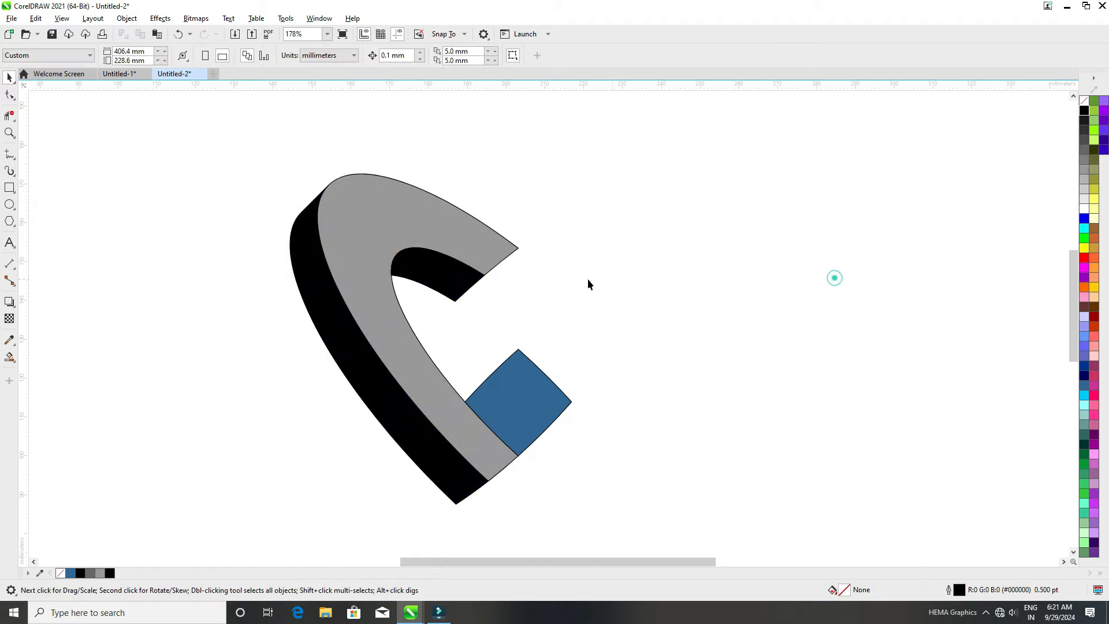
Recolour the blue diamond at the hooked shape's lower end red
click(258, 157)
click(531, 401)
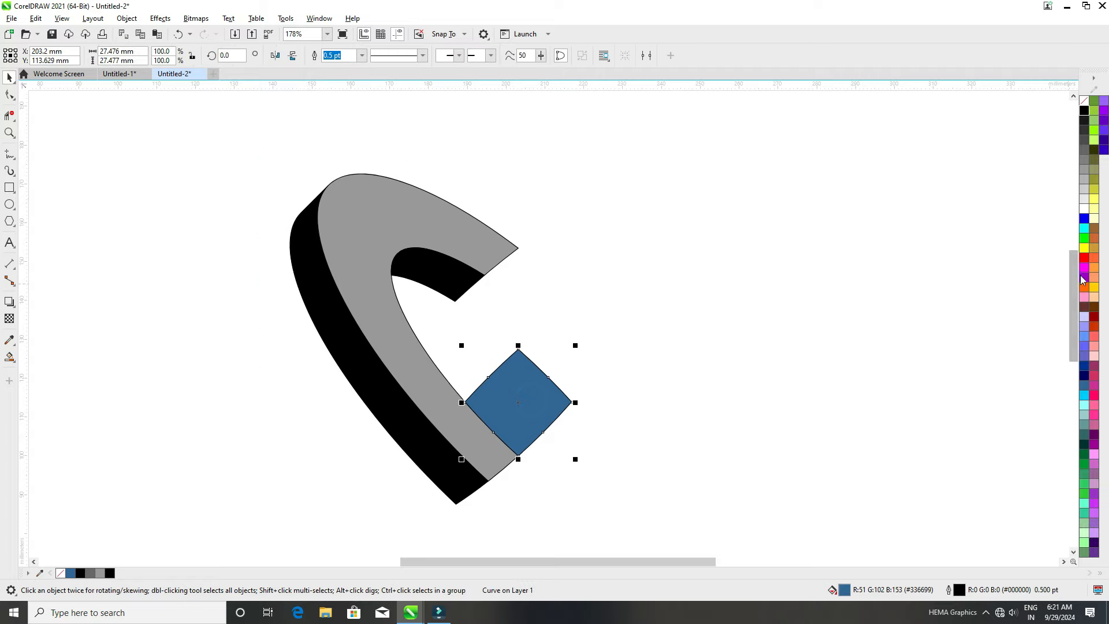
click(1084, 257)
click(671, 307)
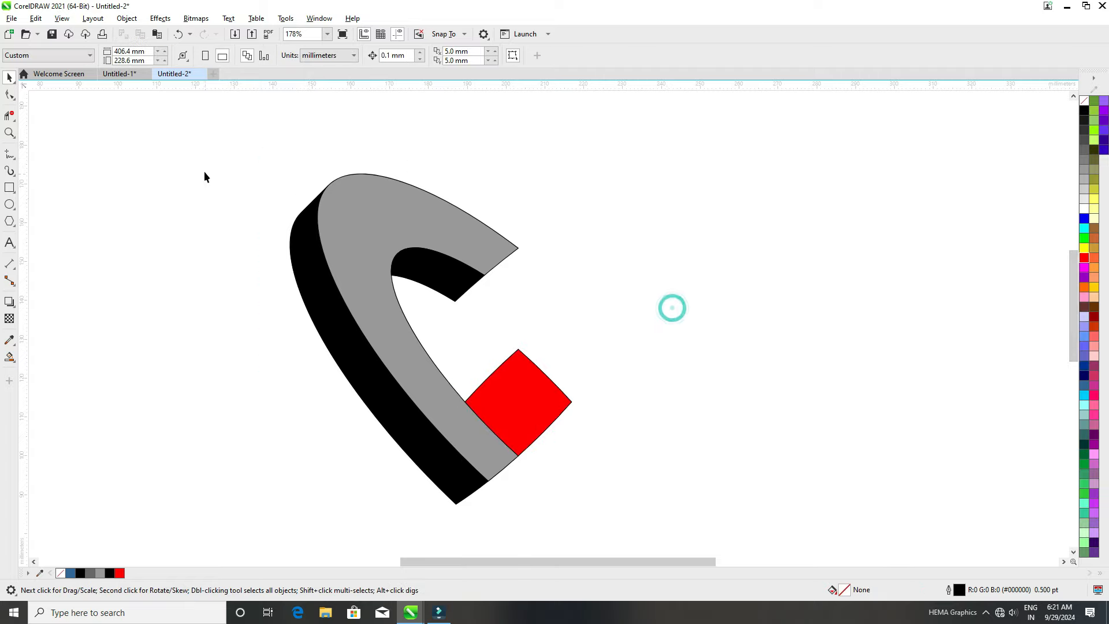
Group the gray front band with the two black faces of the hooked shape and remove the group's outline
click(420, 276)
shift+click(419, 220)
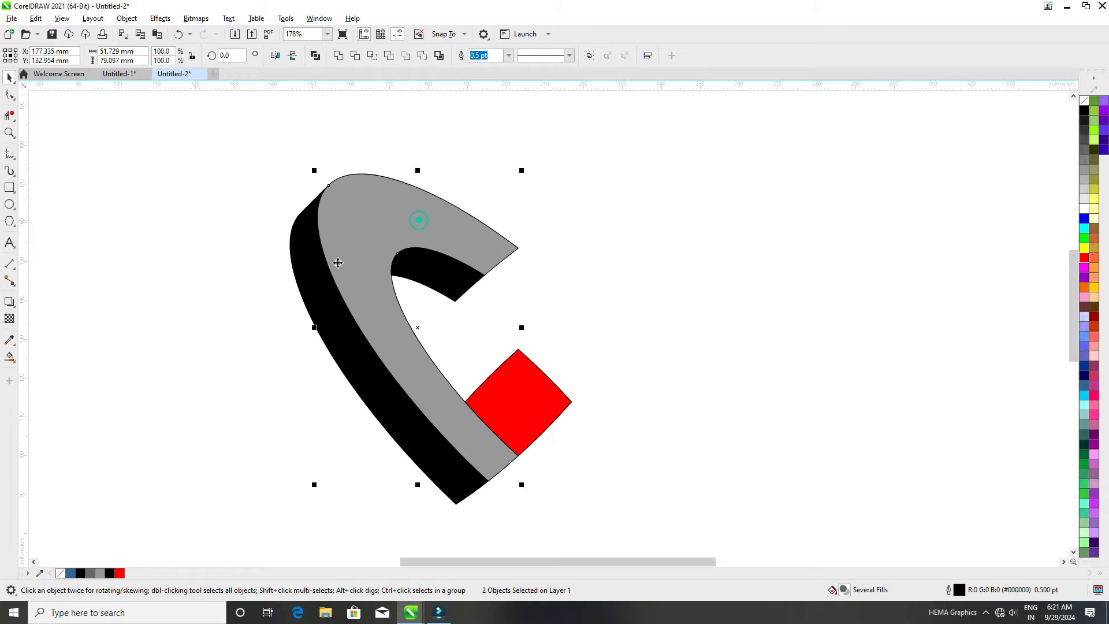
shift+click(306, 277)
drag(404, 340, 322, 350)
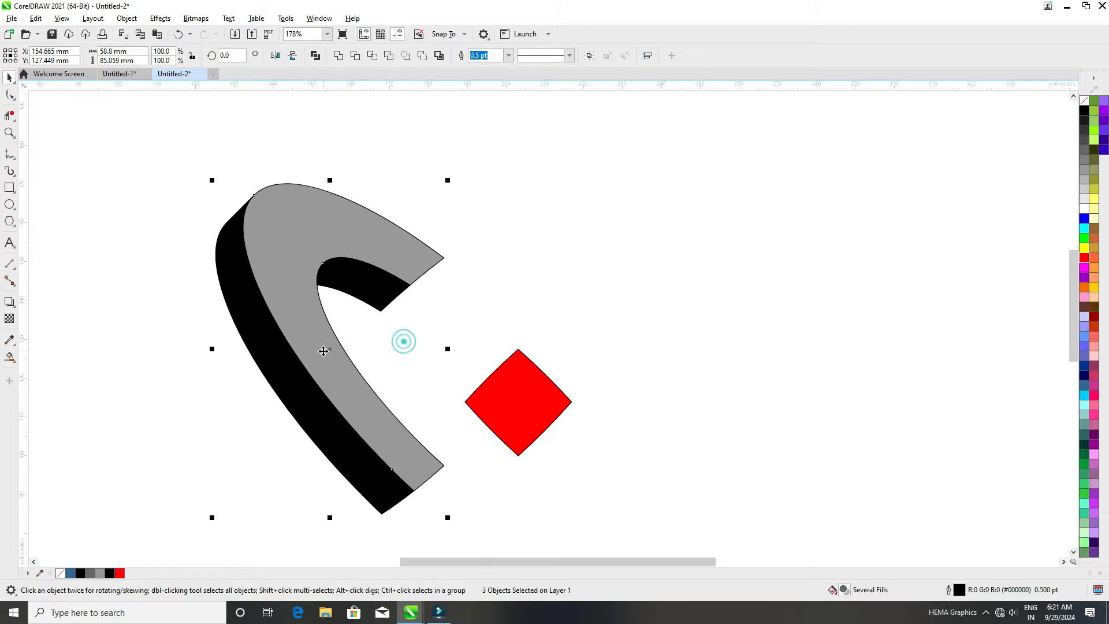
key(ctrl+z)
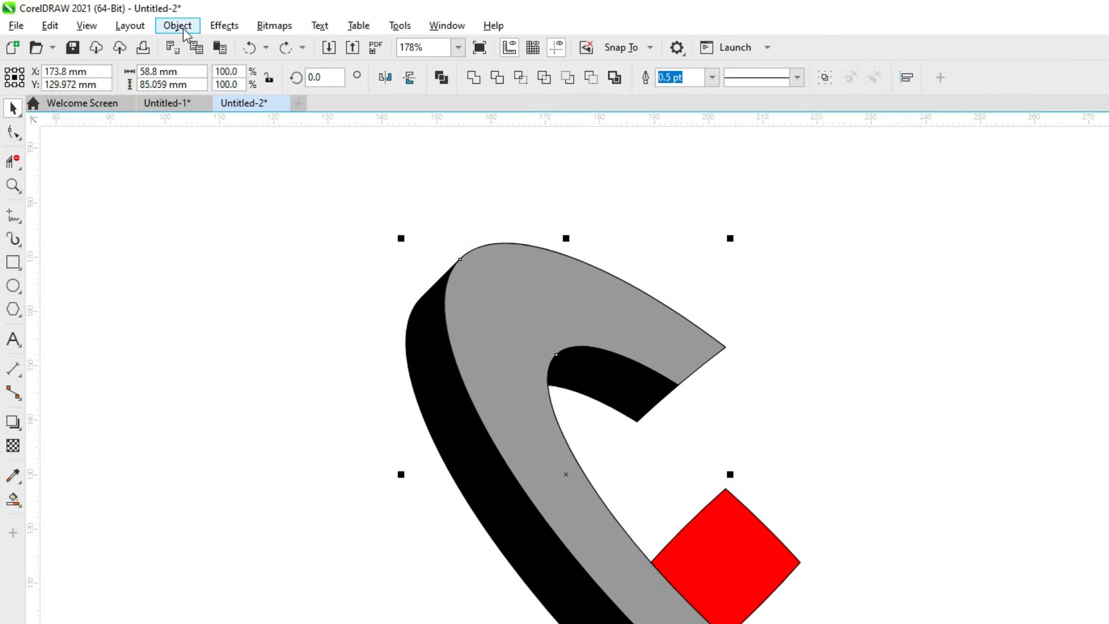
click(128, 18)
mouse_move(242, 301)
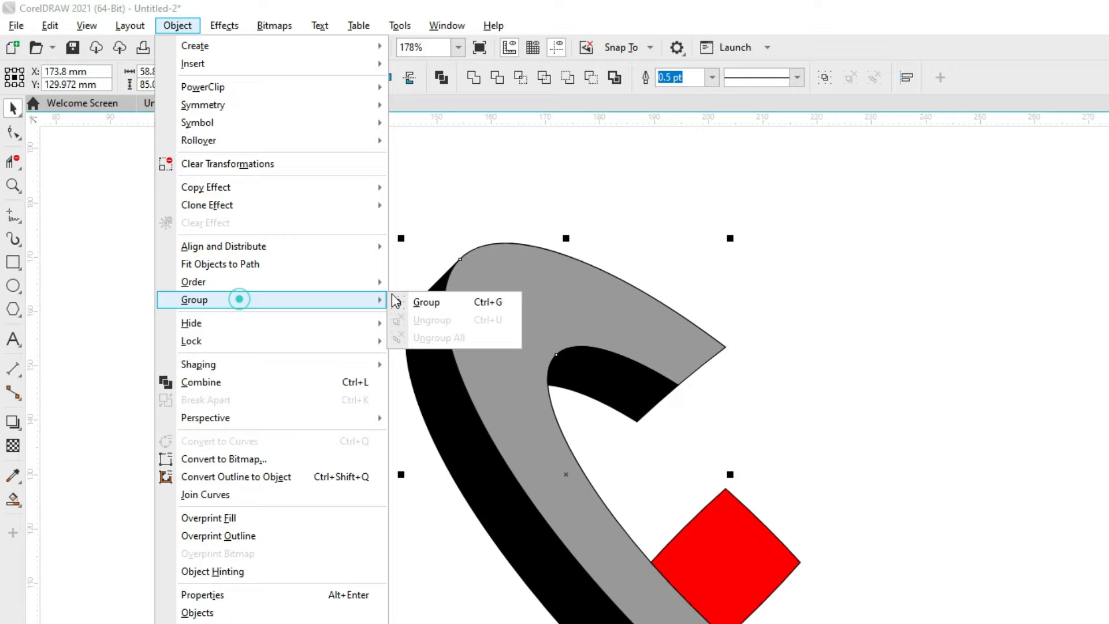
click(427, 300)
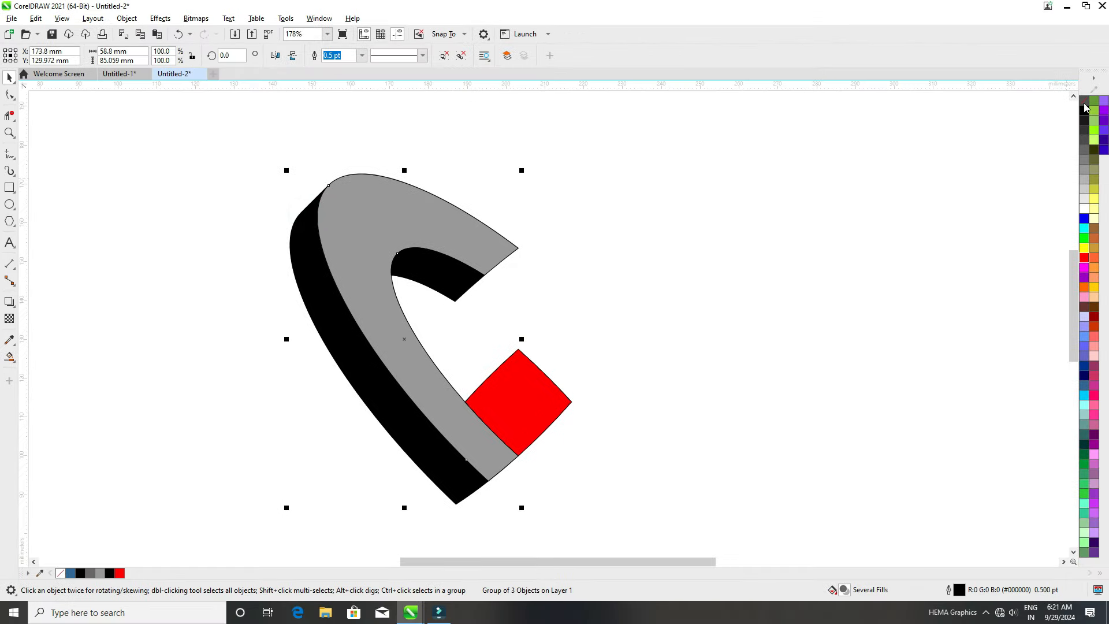
right_click(1085, 106)
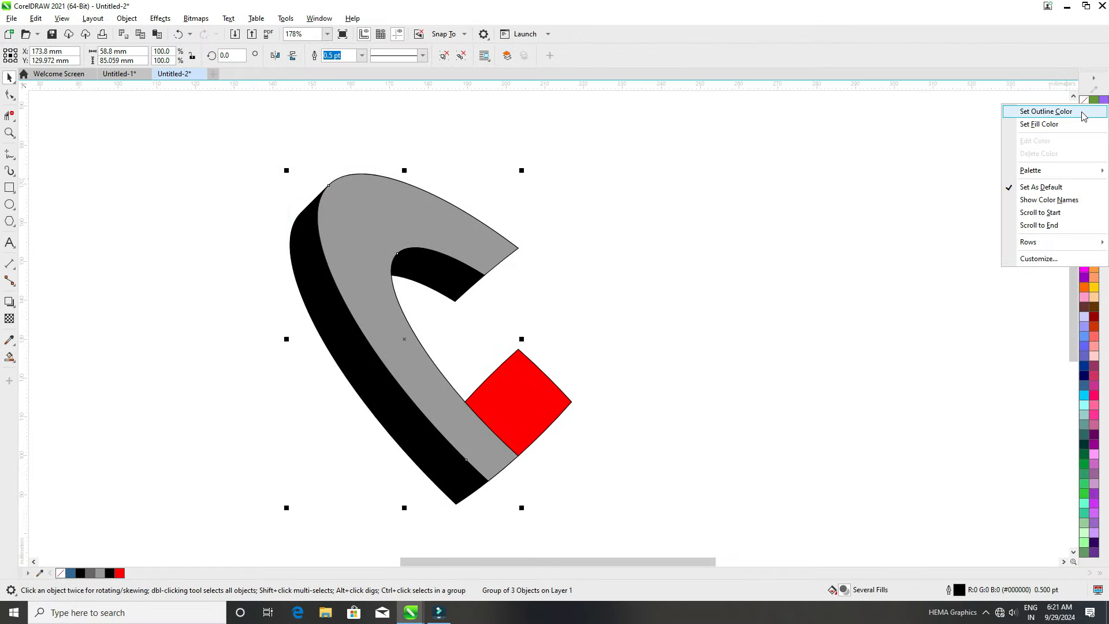
click(1082, 113)
Set the hooked group's rotation centre on the middle of the red diamond and rotate the group to 270 degrees around it
scroll(341, 260, down, 4)
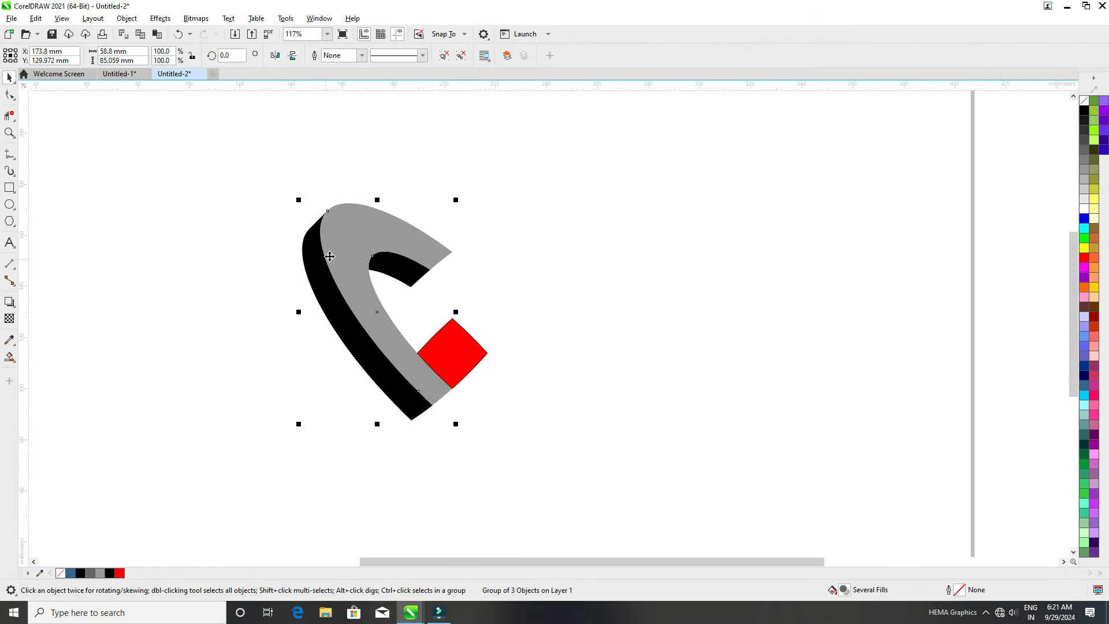
scroll(360, 283, up, 1)
click(361, 282)
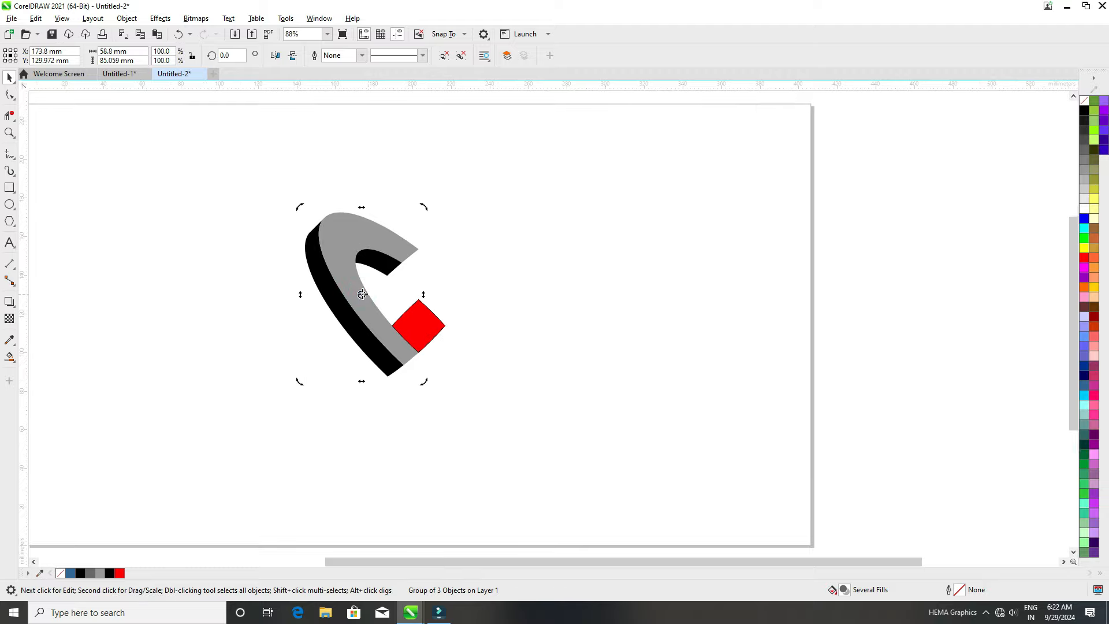
click(363, 294)
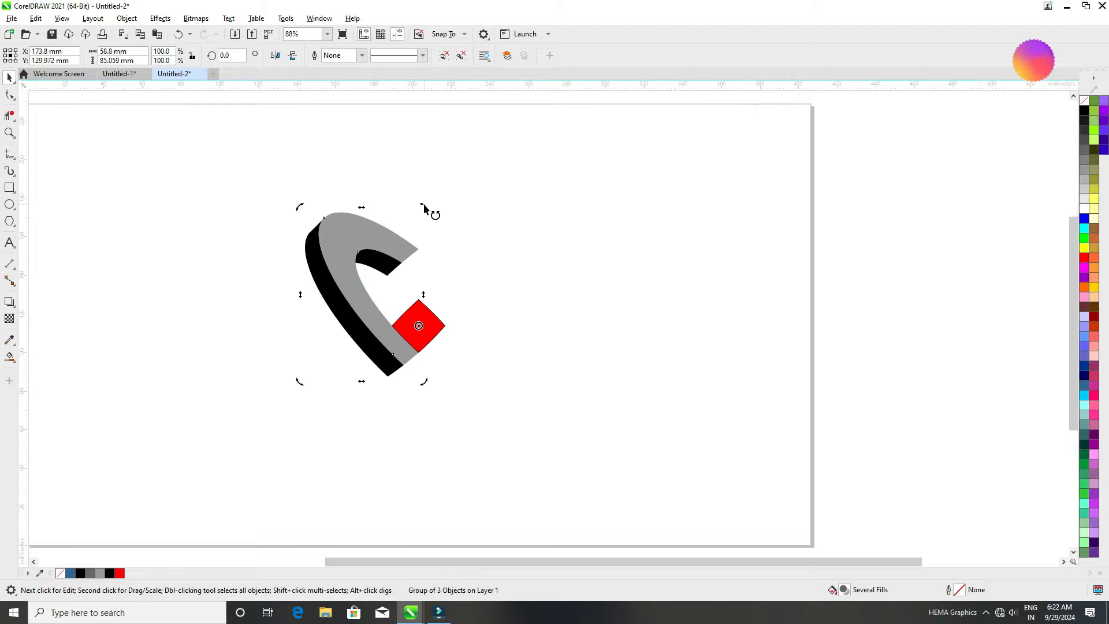
drag(425, 207, 536, 322)
drag(536, 327, 536, 328)
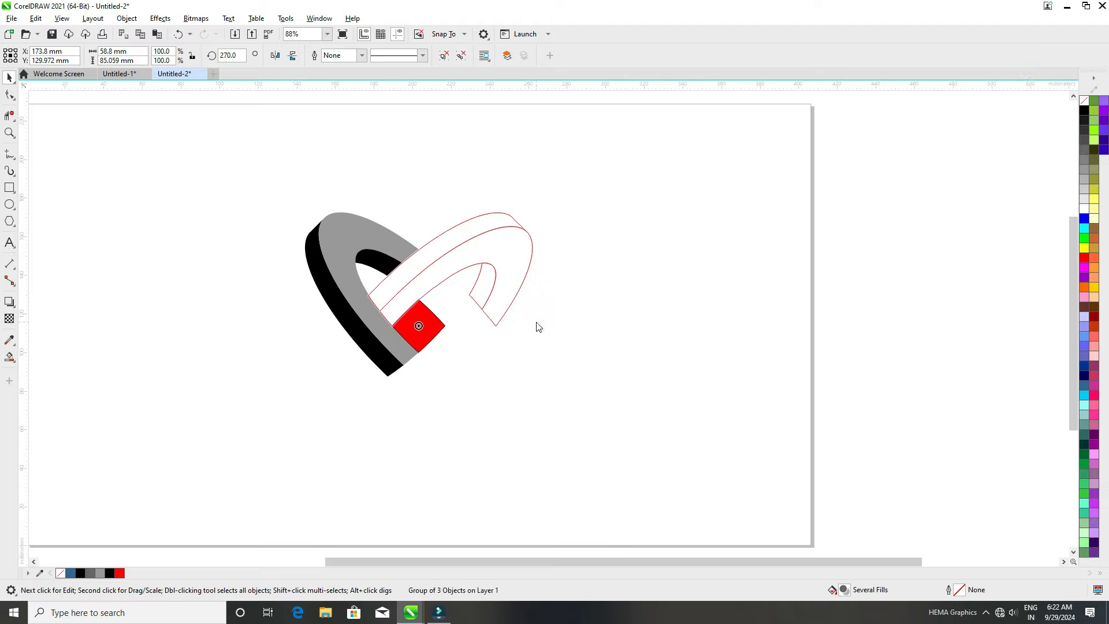